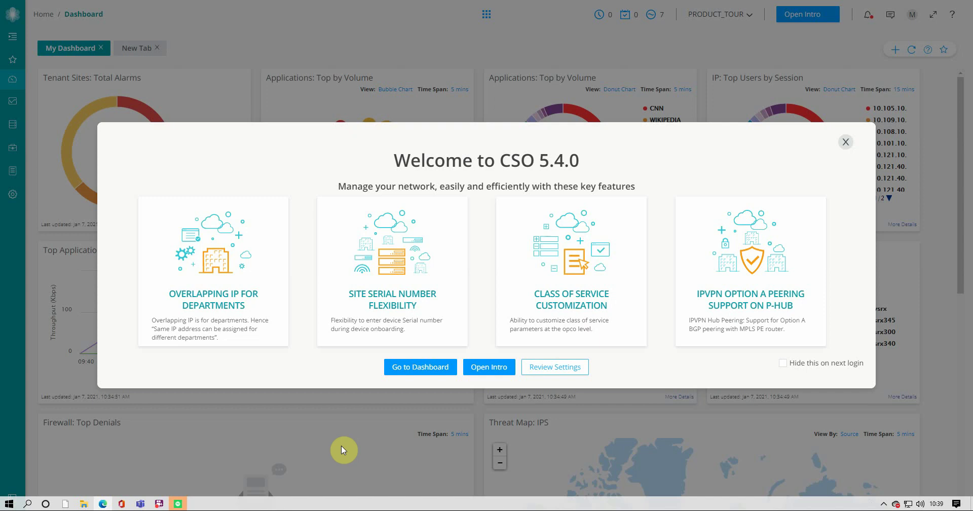
Dismiss the welcome window and remove the dashboard tab named New Tab
click(845, 142)
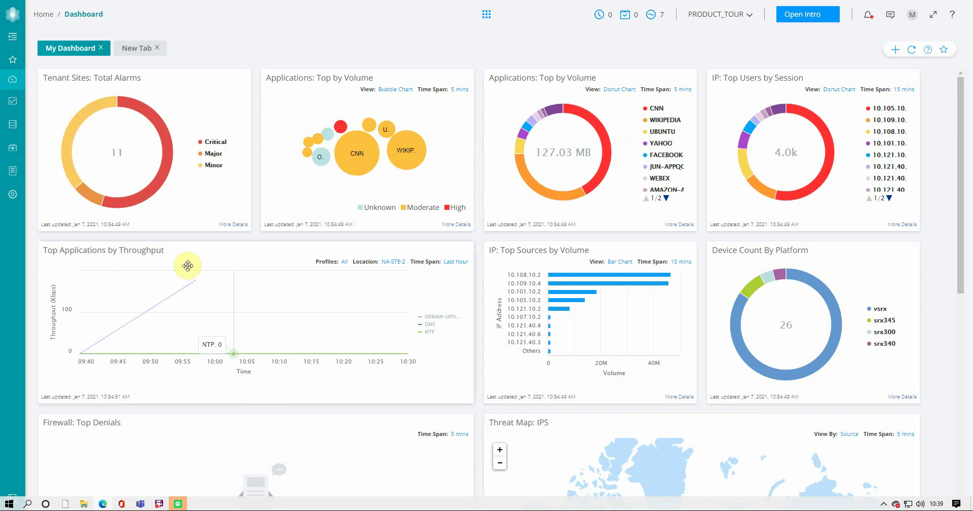
click(159, 48)
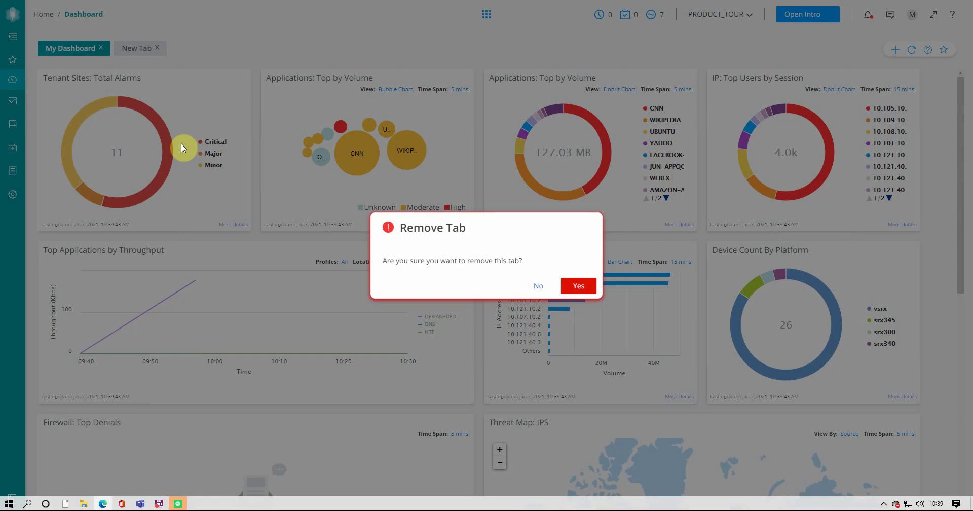
click(570, 288)
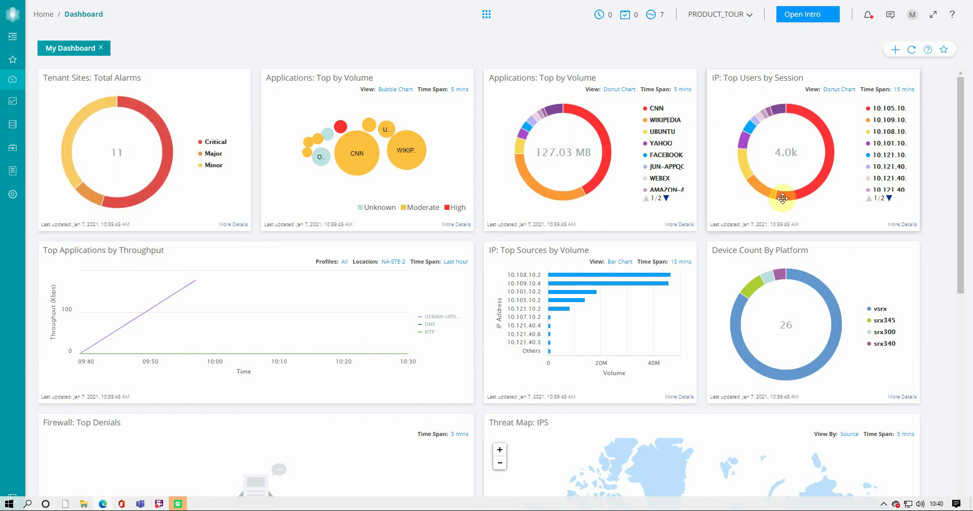
Examine the My Dashboard widgets, from alarms, application volume and user sessions to the threat map, link switching and SLA charts
mouse_move(790, 173)
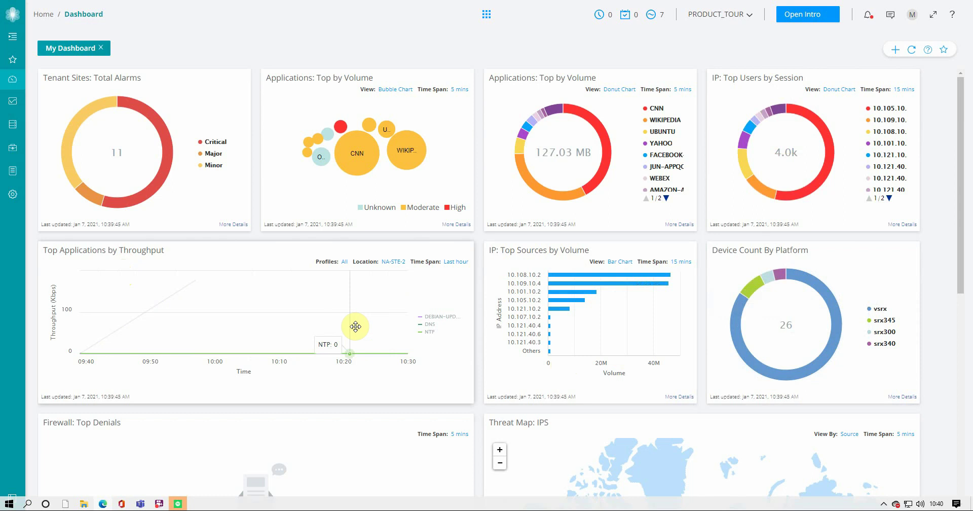
scroll(355, 326, down, 3)
scroll(357, 327, up, 3)
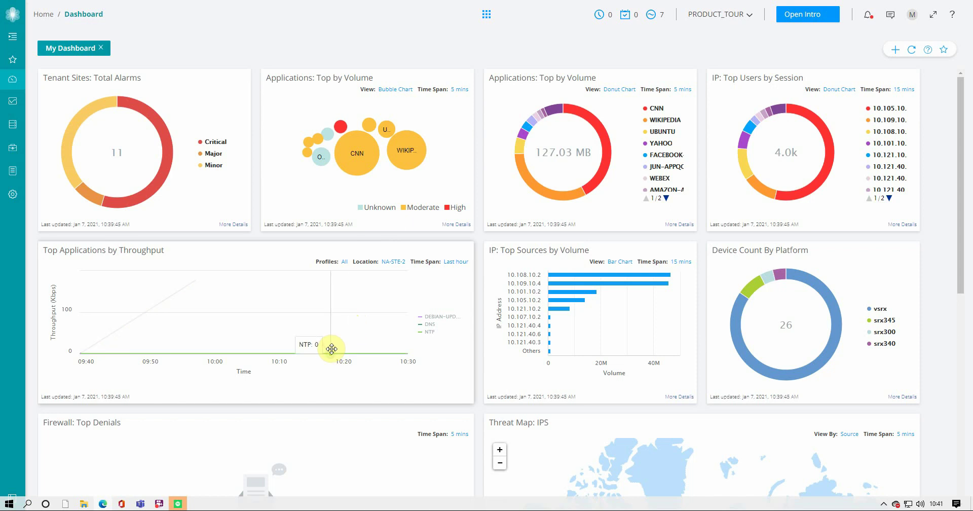
scroll(304, 392, down, 1)
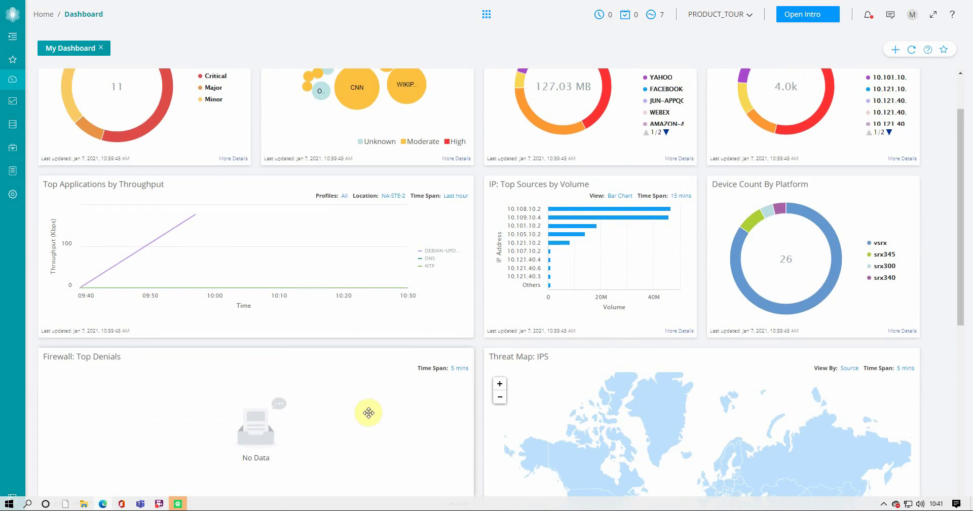
scroll(369, 413, down, 1)
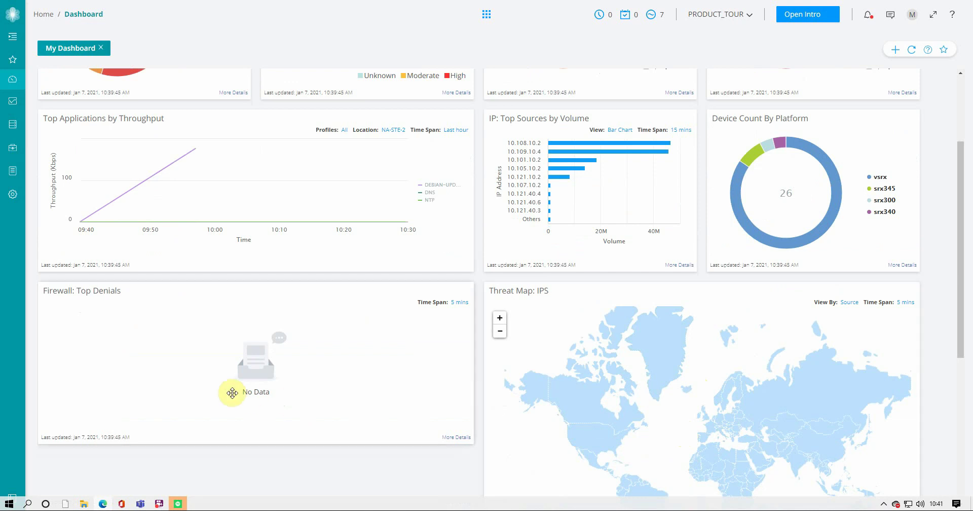
scroll(195, 350, down, 2)
scroll(203, 372, down, 2)
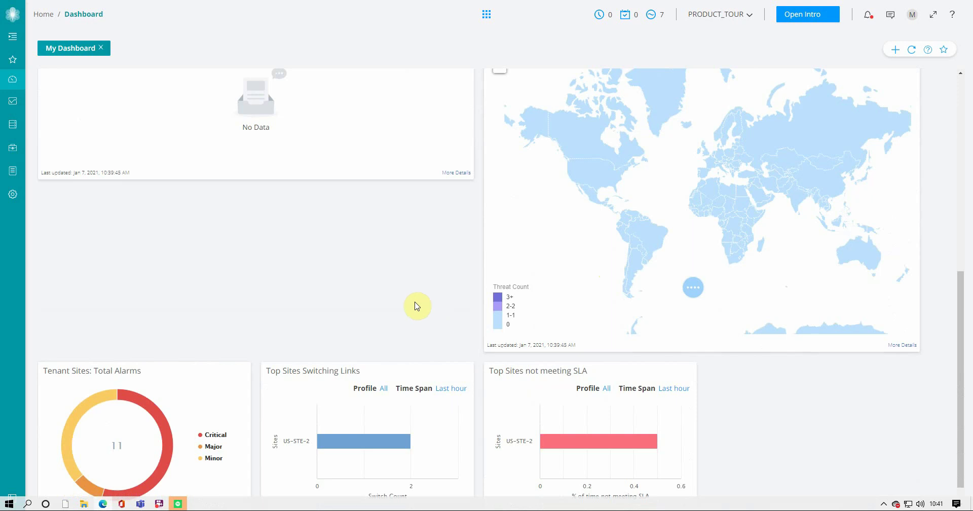
scroll(234, 331, down, 1)
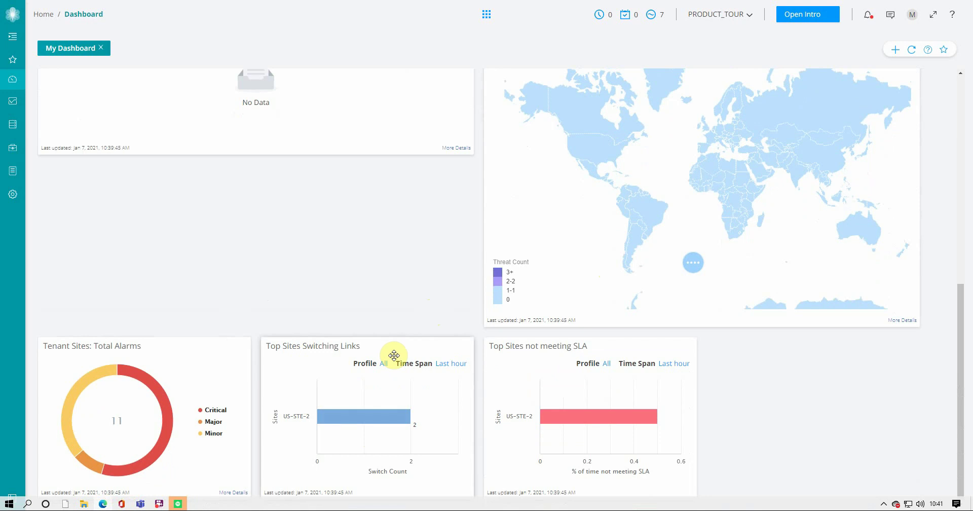
mouse_move(388, 416)
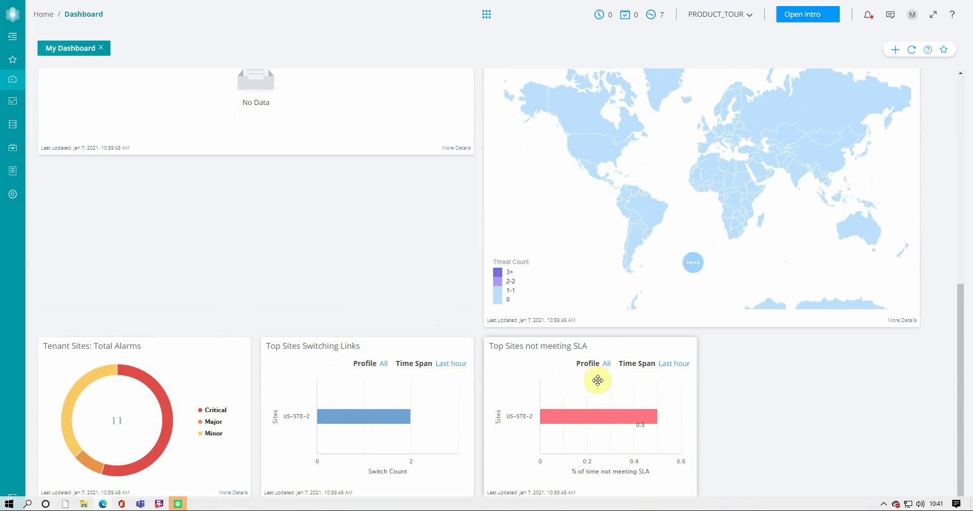
scroll(363, 340, up, 1)
scroll(363, 340, up, 2)
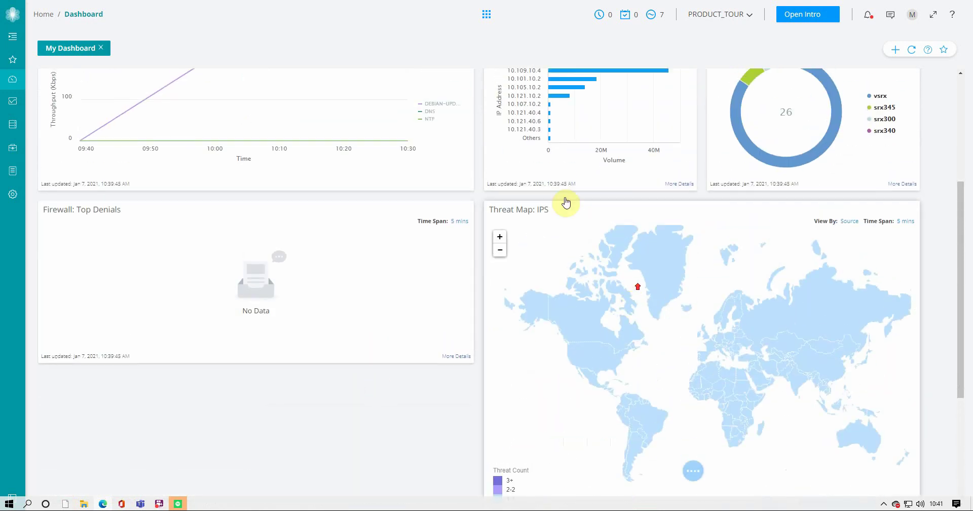
scroll(564, 202, up, 2)
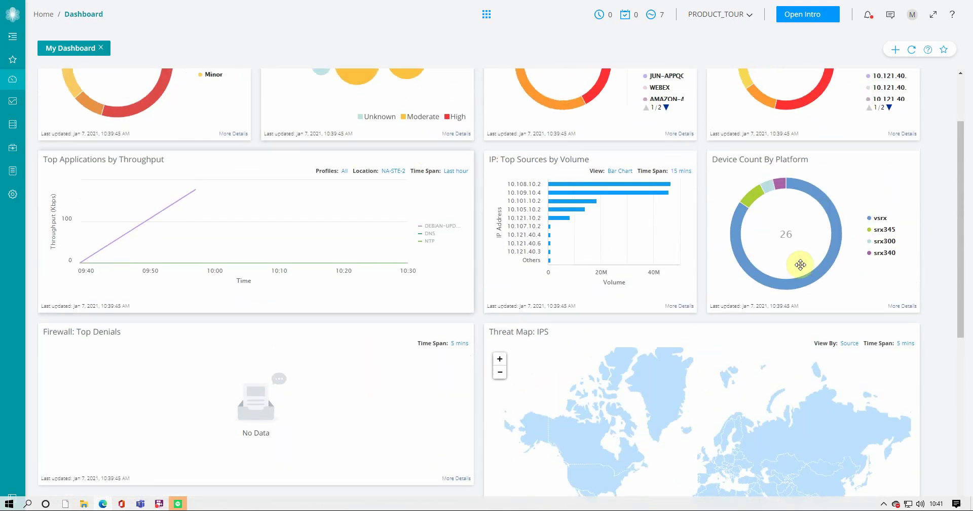
Create a dashboard tab with its default name and add the Applications: Top by Volume and Top Sites not meeting SLA widgets
click(895, 49)
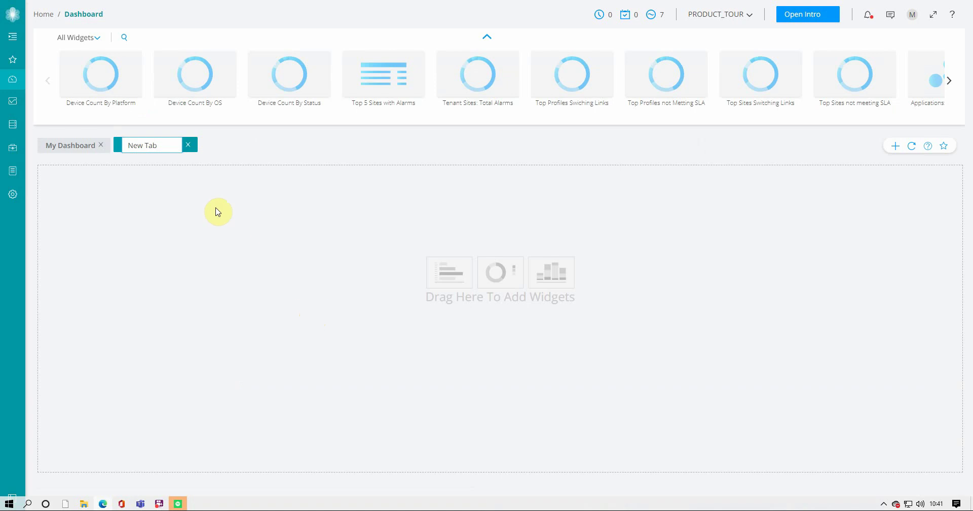
click(136, 227)
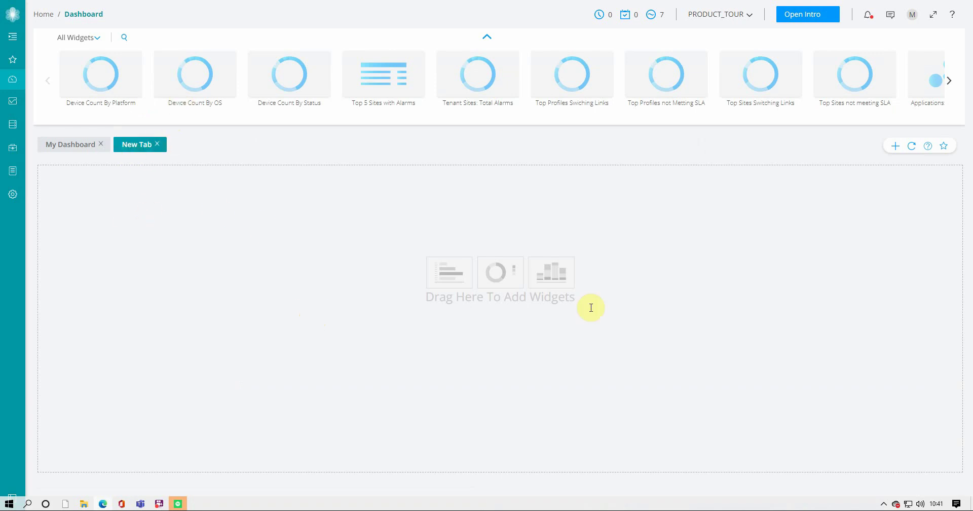
click(949, 80)
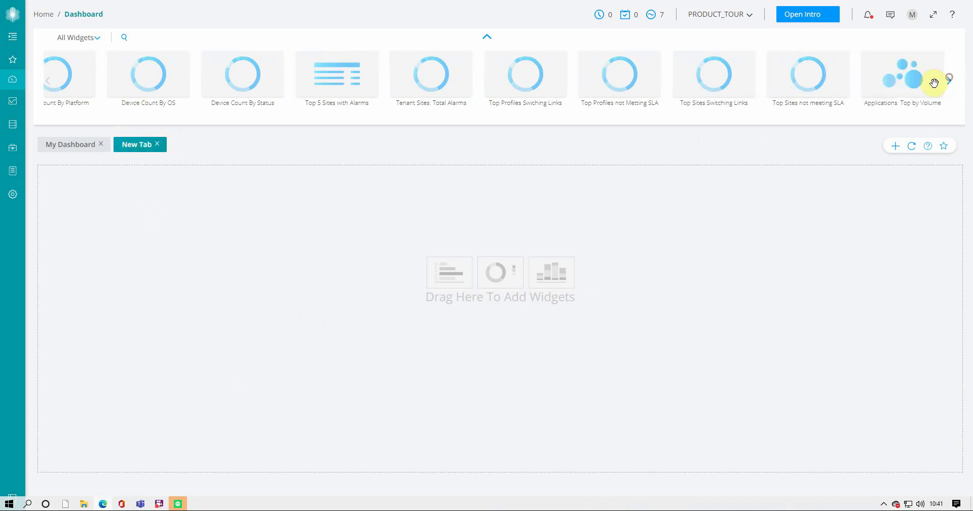
drag(890, 76, 98, 191)
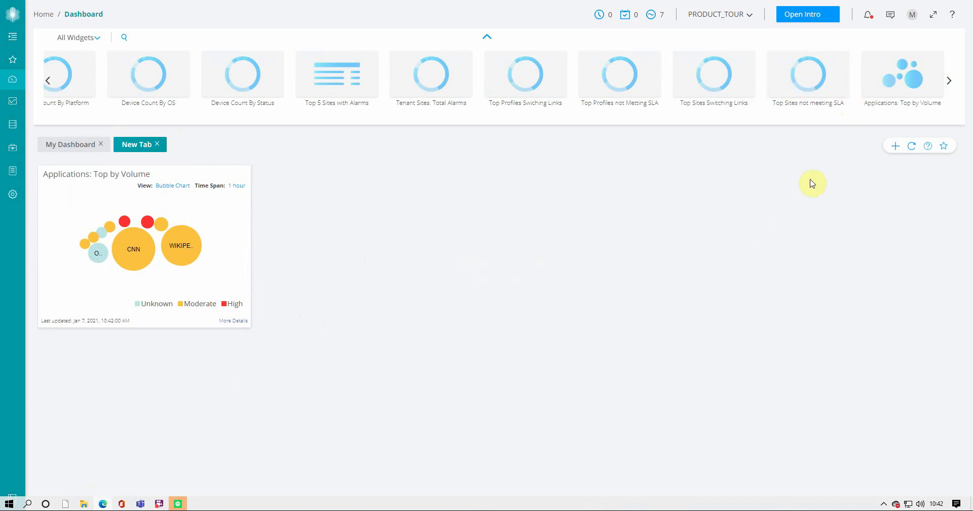
click(806, 110)
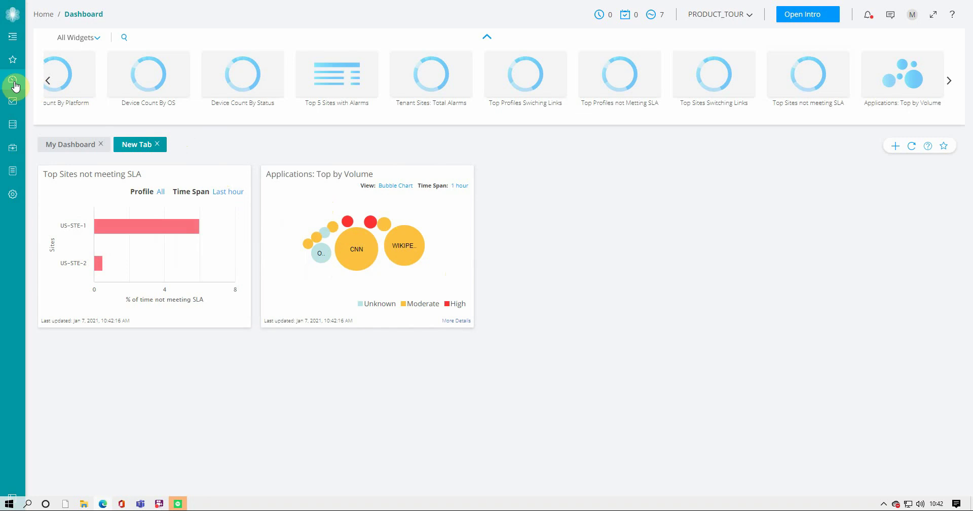
Open the Monitor overview and examine the sites and connections on the world map, focusing on the Asia-Pacific region
mouse_move(18, 101)
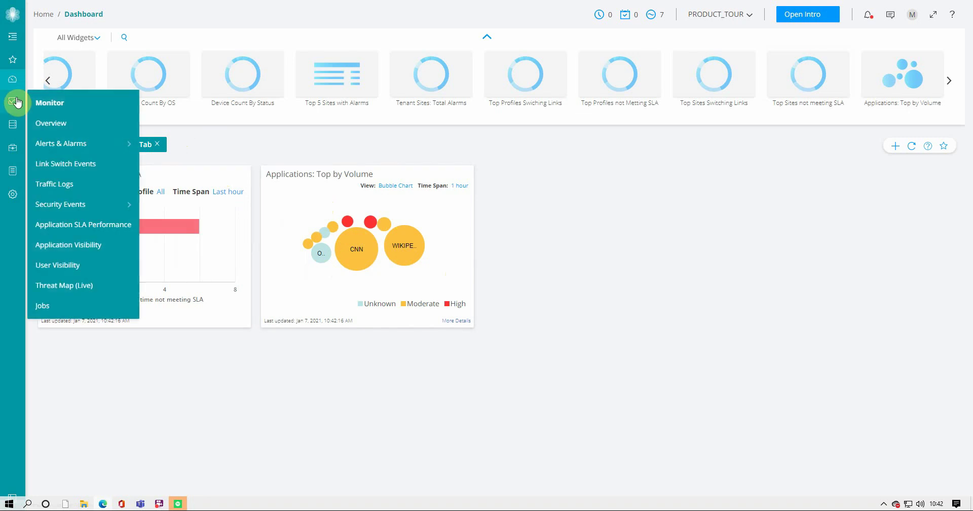
click(45, 125)
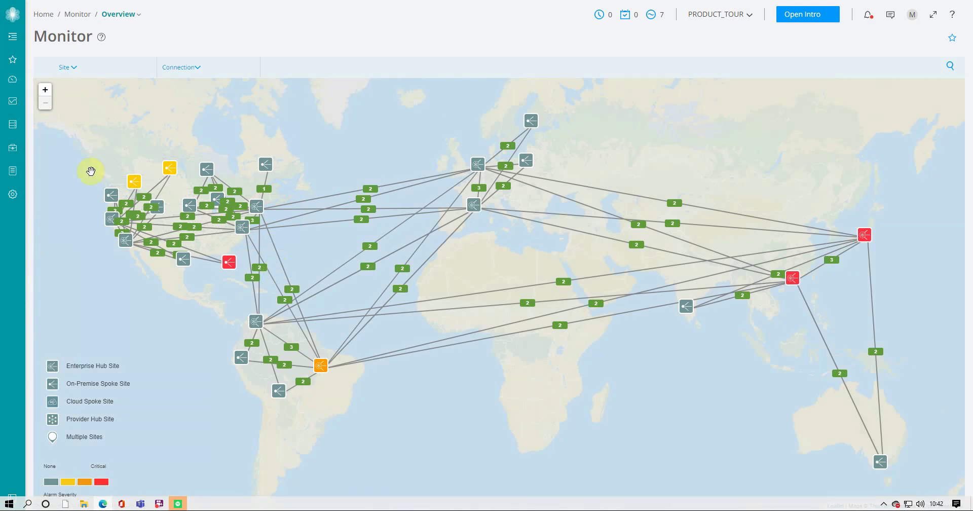
mouse_move(13, 103)
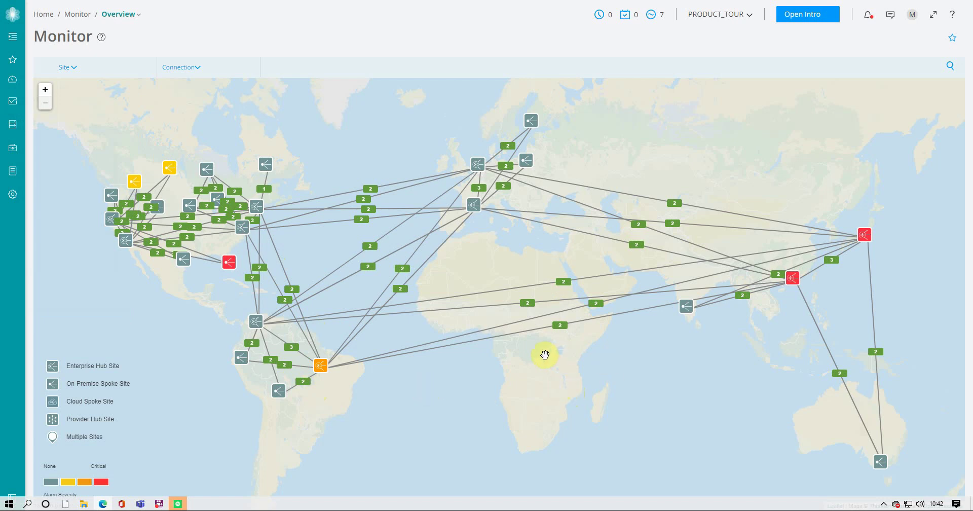
scroll(440, 358, up, 1)
scroll(515, 361, up, 1)
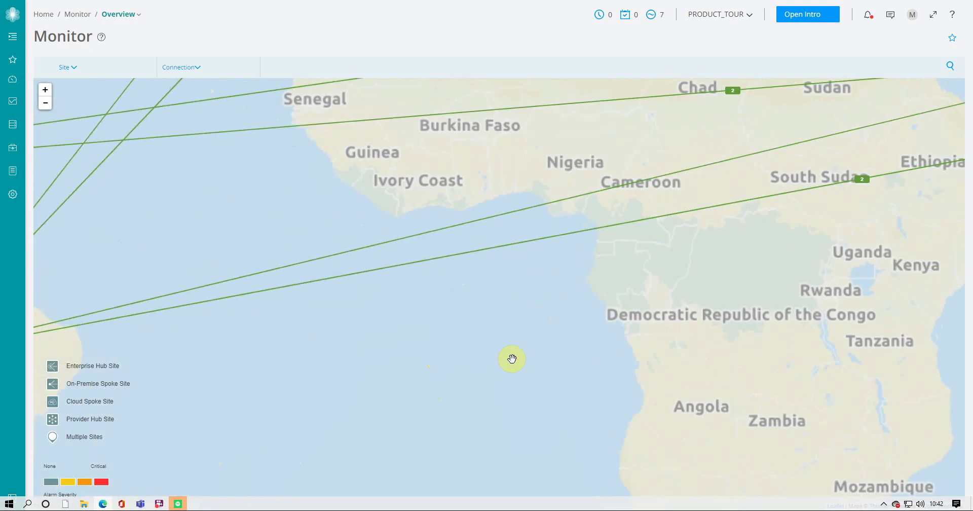
scroll(512, 359, down, 2)
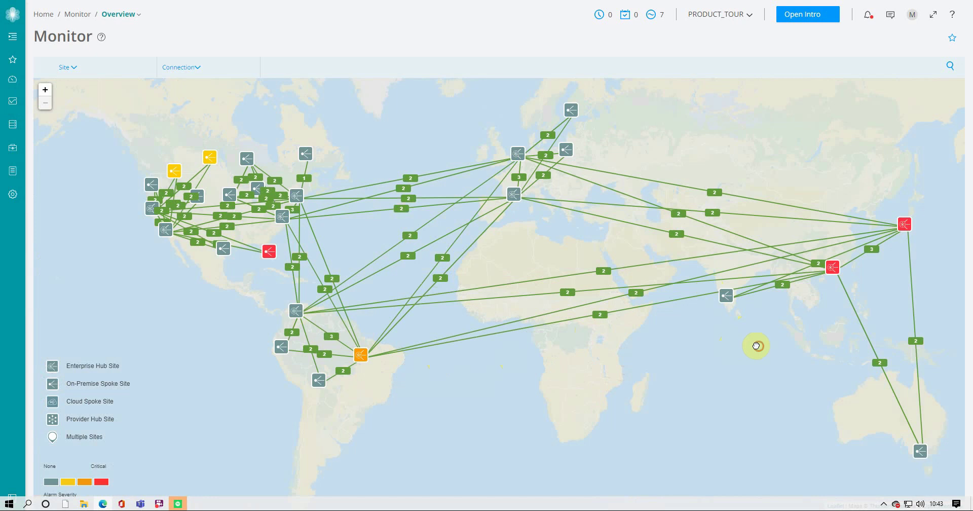
drag(750, 345, 708, 339)
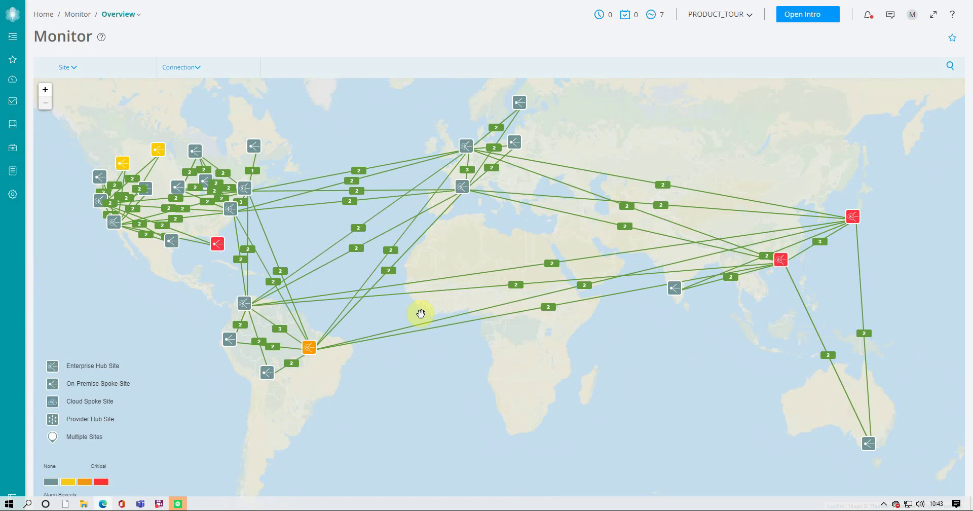
scroll(723, 365, up, 1)
drag(799, 311, 697, 421)
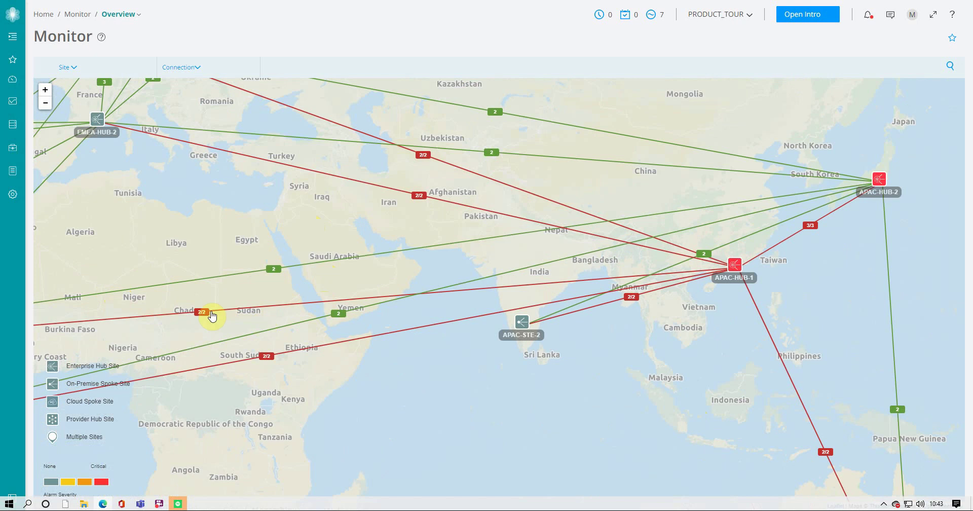
Show the link details between SA-HUB-1 and APAC-HUB-2, and bring the North American sites into view
click(272, 276)
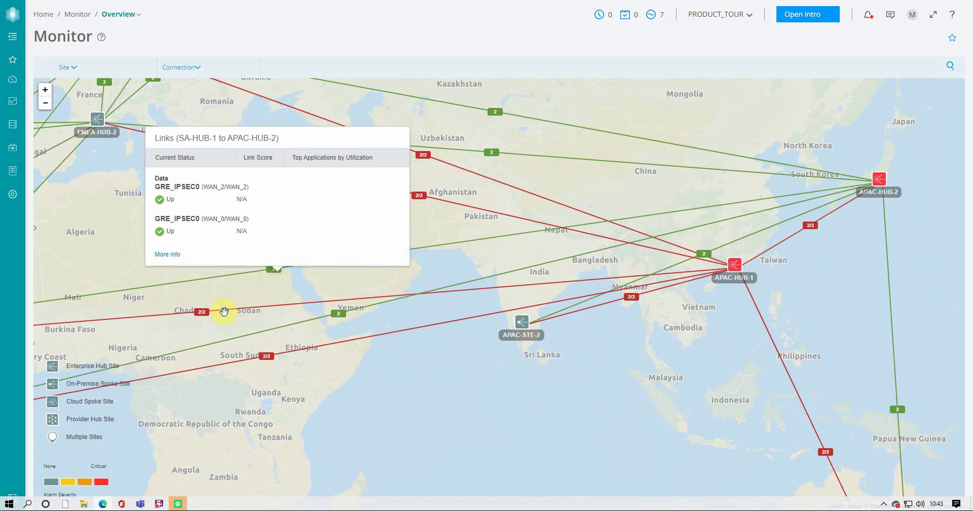
drag(191, 284, 476, 260)
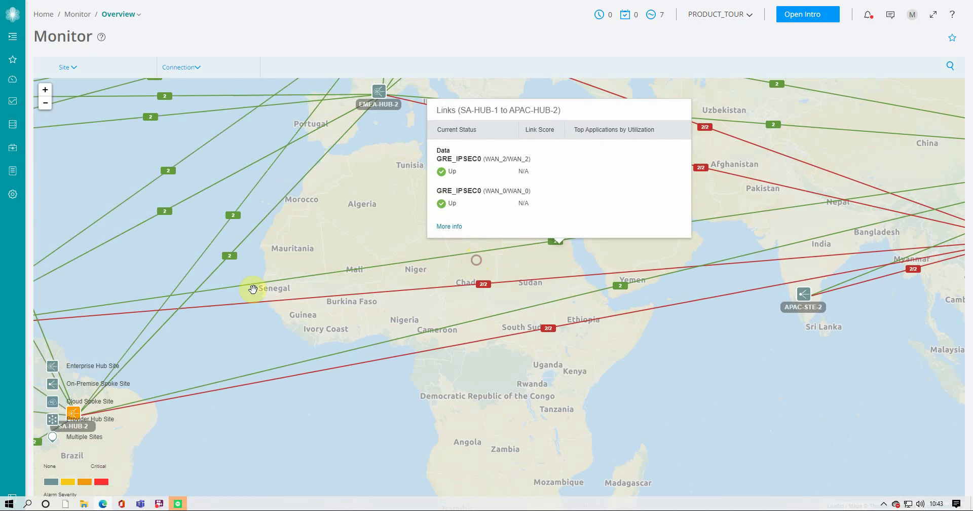
mouse_move(224, 198)
mouse_down()
mouse_move(473, 341)
mouse_move(523, 289)
mouse_move(571, 325)
mouse_move(632, 302)
mouse_up()
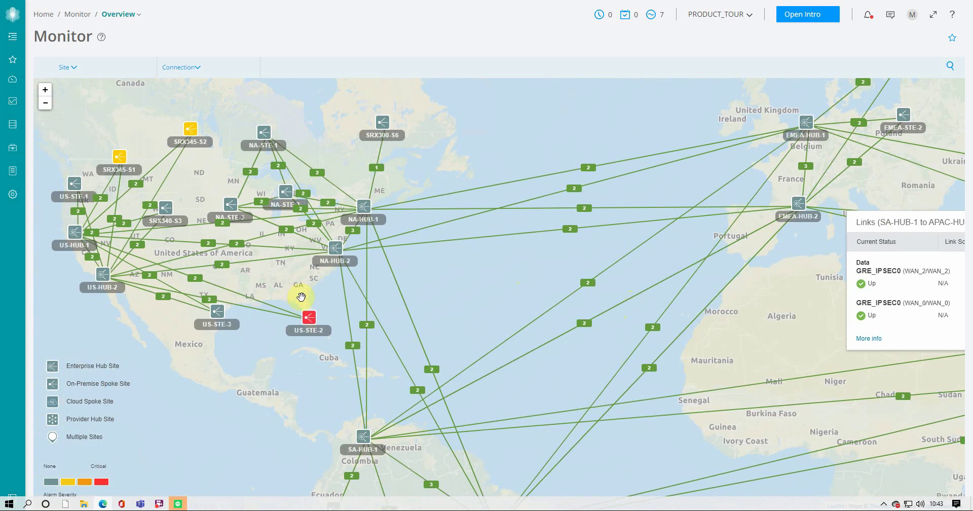
Show the map summary of site US-STE-1 and open its full site details
drag(170, 212, 175, 261)
drag(127, 212, 267, 112)
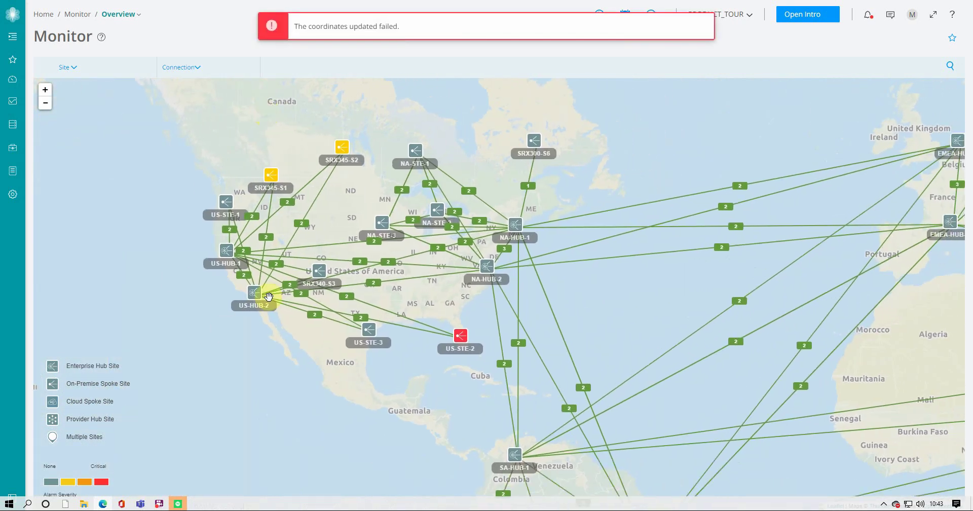
click(230, 221)
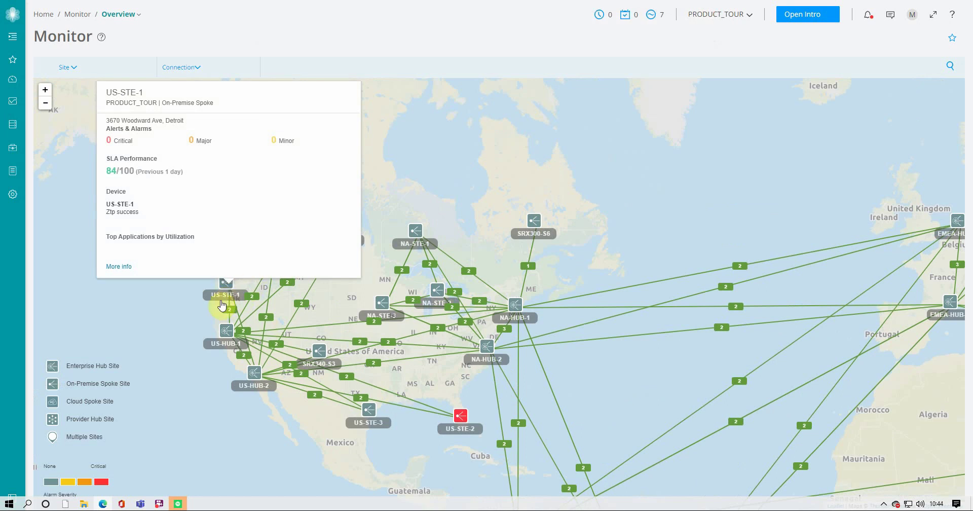
click(124, 267)
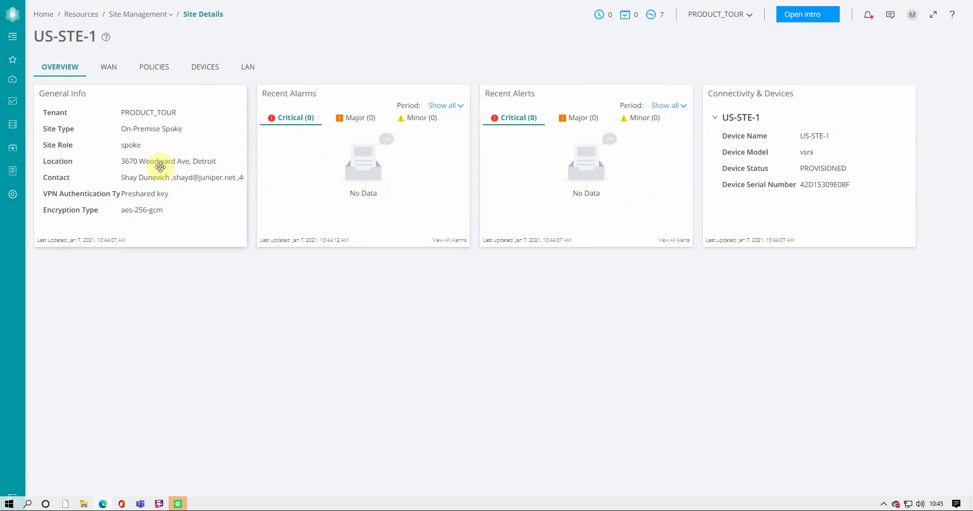
Examine the US-STE-1 site's WAN overlay and underlay topologies, including the interface details of WAN_0 (Internet)
click(101, 67)
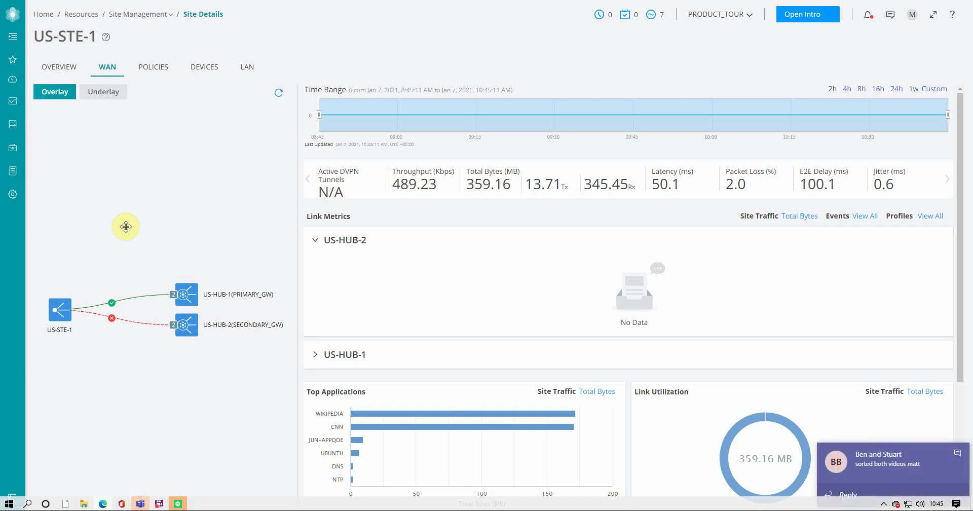
click(104, 97)
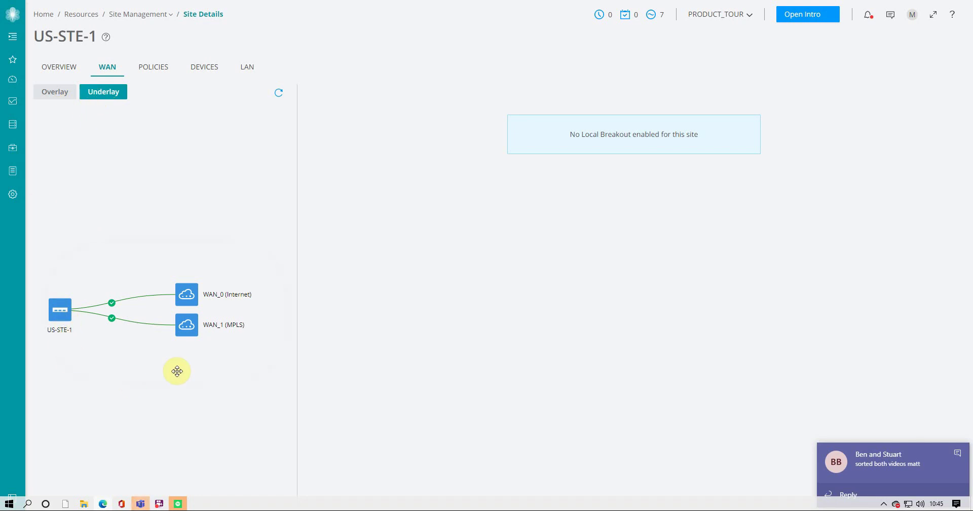
mouse_move(61, 312)
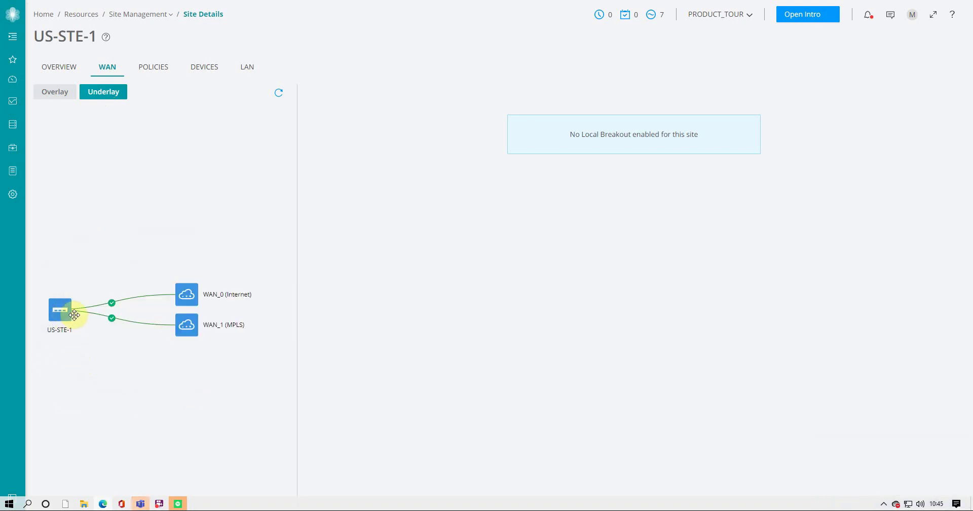
mouse_move(191, 310)
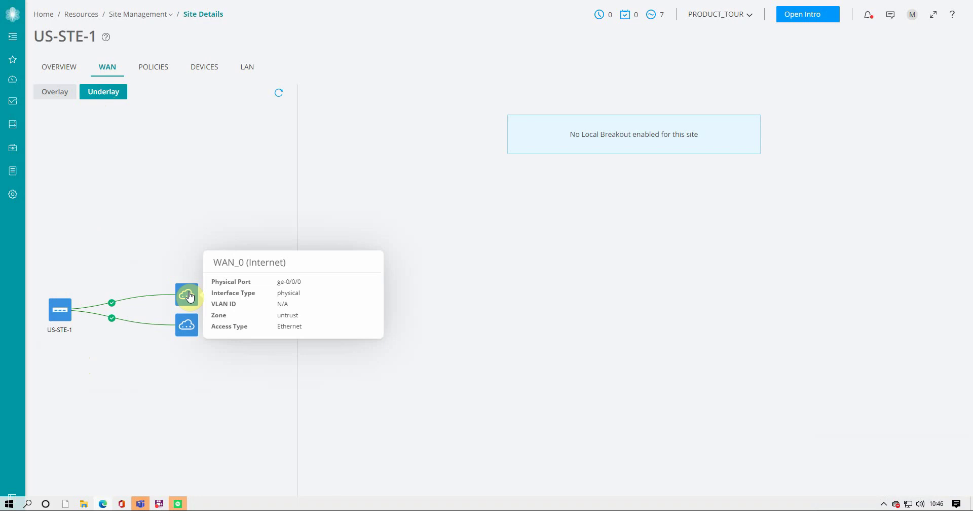
click(169, 343)
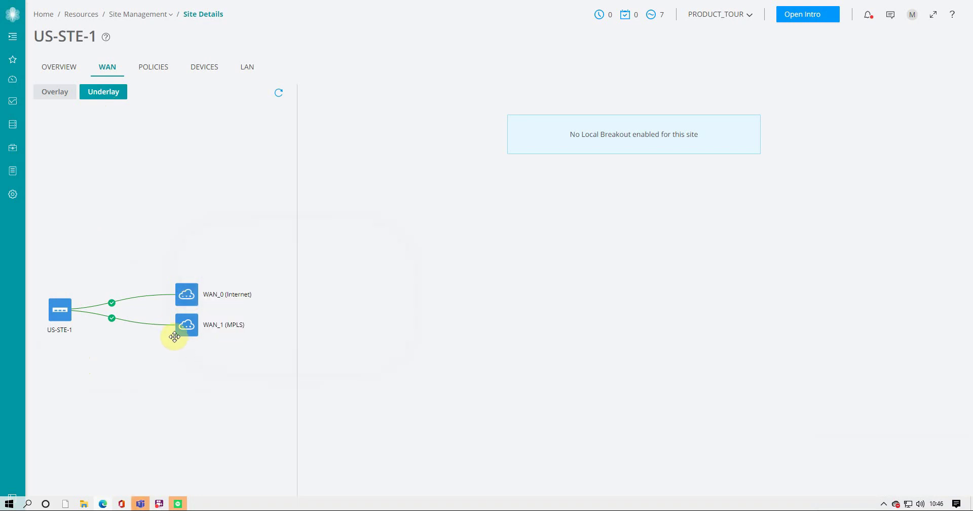
Switch the US-STE-1 WAN topology from underlay to overlay and collapse the US-HUB-2 link metrics
click(181, 328)
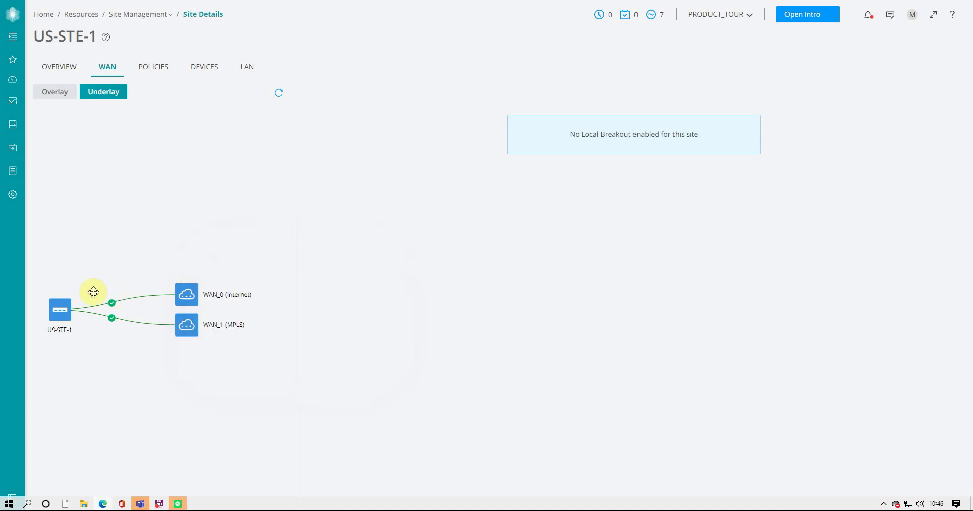
mouse_move(188, 294)
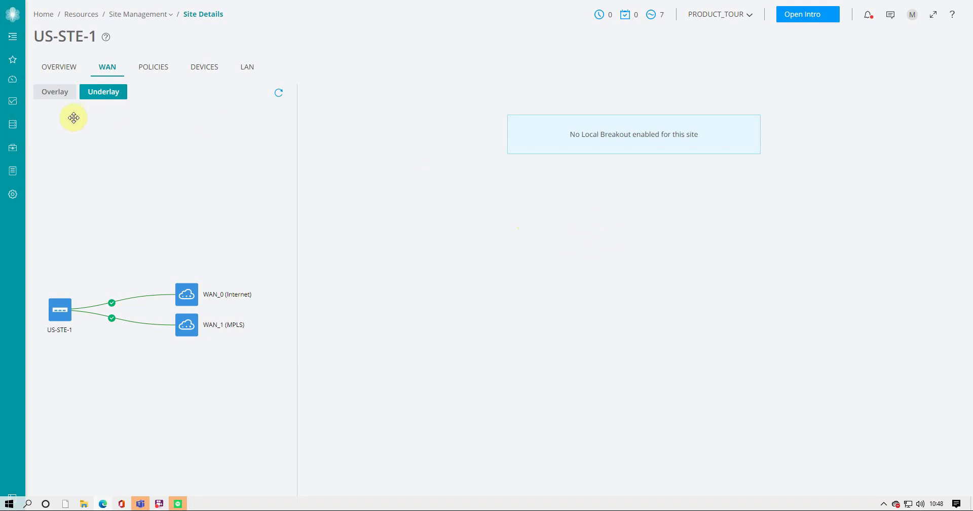
click(56, 92)
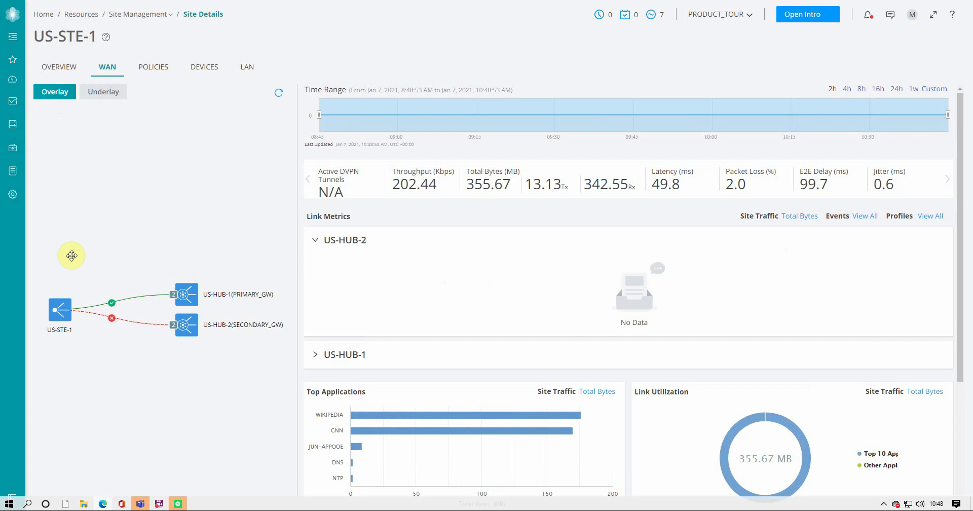
click(314, 240)
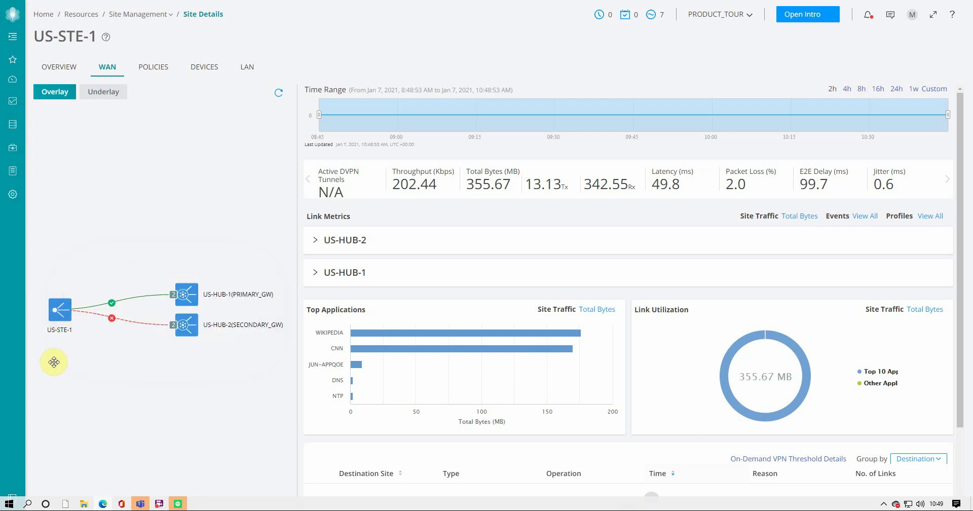
Examine the overlay's hub connections, the traffic per top application and the link utilization of US-STE-1
mouse_move(65, 308)
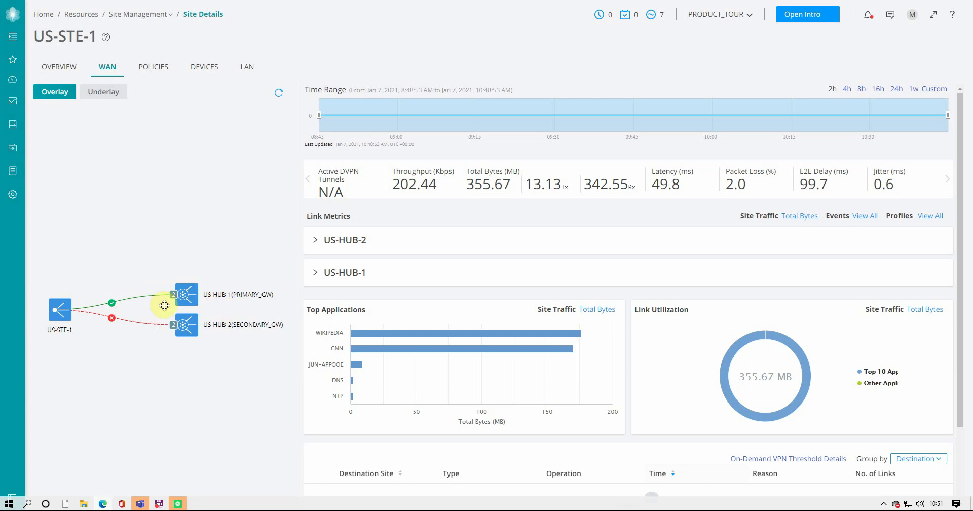
mouse_move(33, 307)
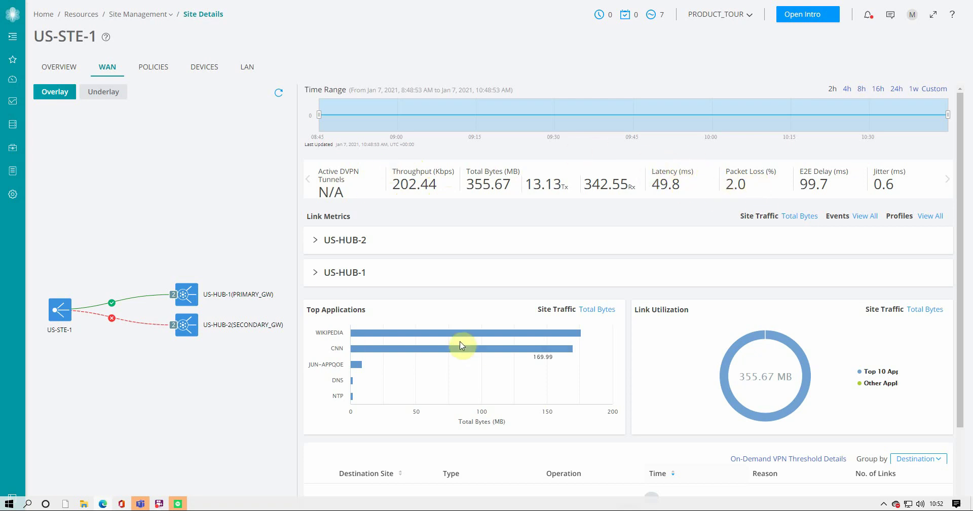
mouse_move(396, 330)
scroll(489, 374, down, 2)
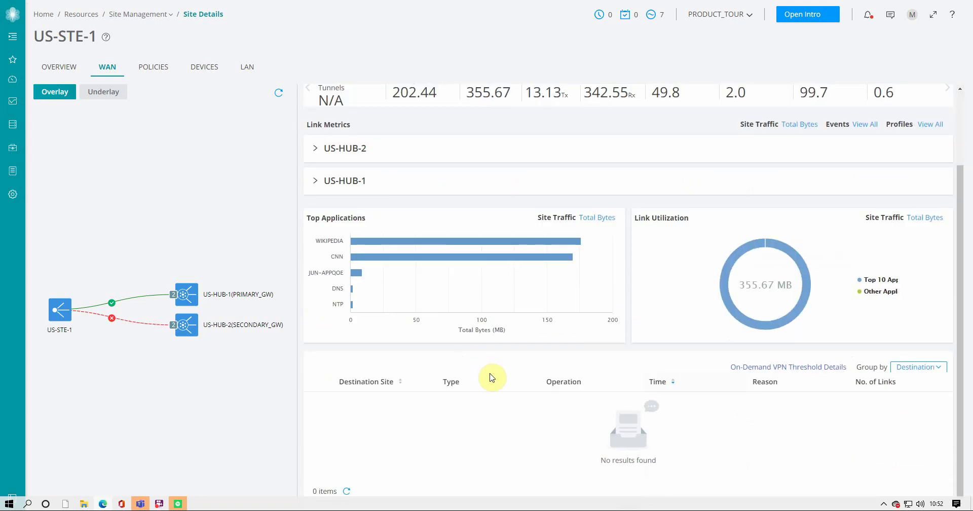
scroll(491, 378, up, 1)
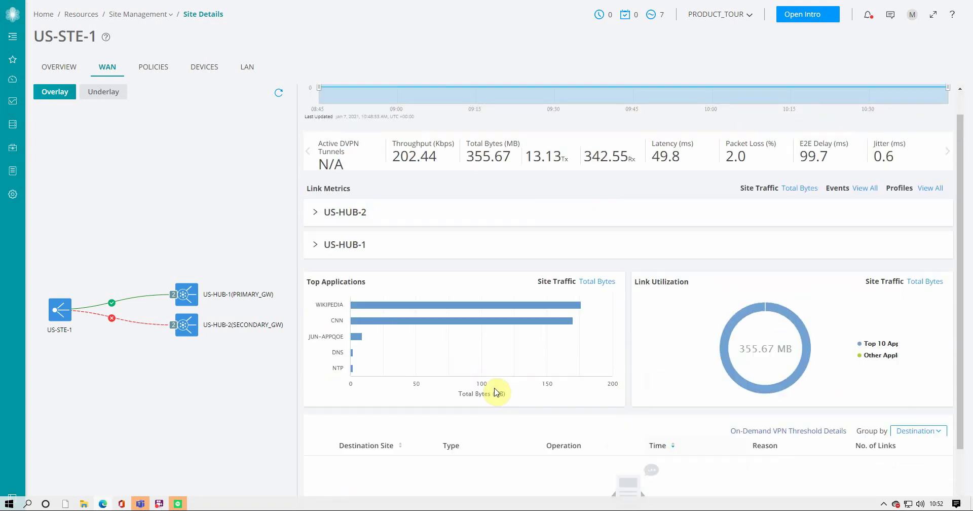
Expand the US-HUB-1 link metrics and show the details of the first Wikipedia link switch event on GRE_IPSEC0 (WAN_0/WAN_0)
click(316, 244)
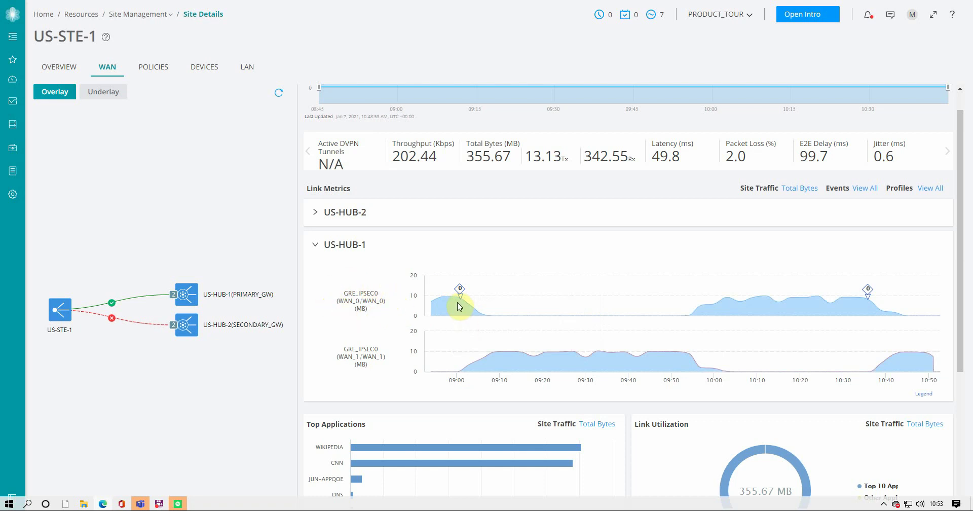
mouse_move(490, 320)
mouse_move(469, 374)
click(459, 288)
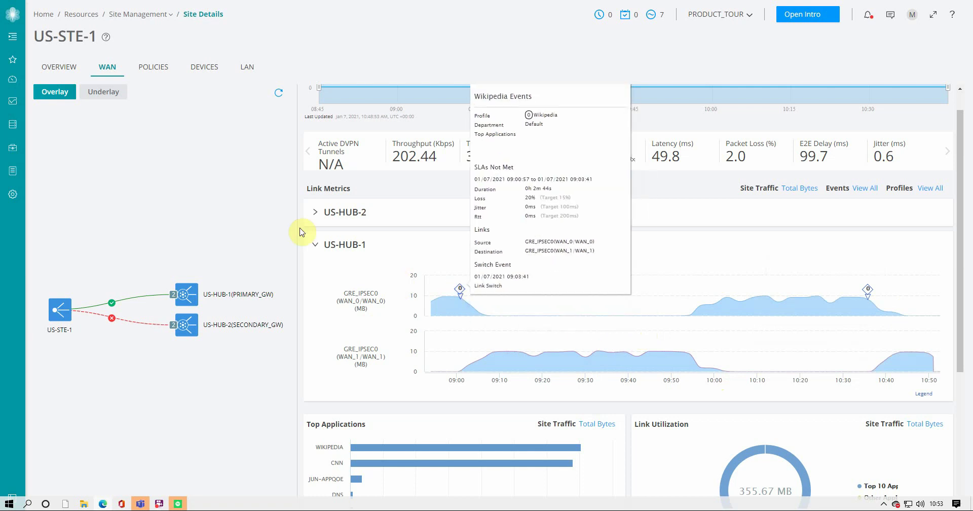
click(85, 137)
Open the Application Visibility monitor and show the usage and risk details of Skype in the bubble graph
mouse_move(14, 101)
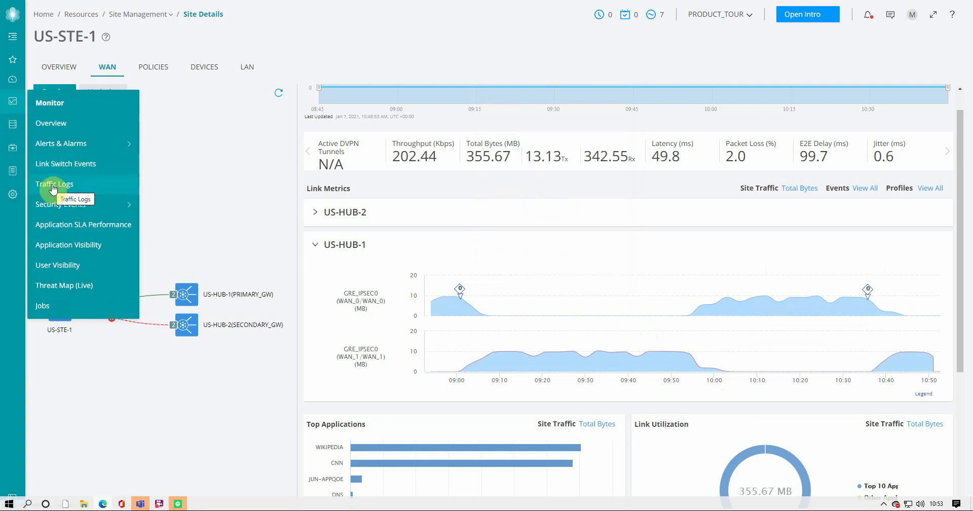
click(83, 249)
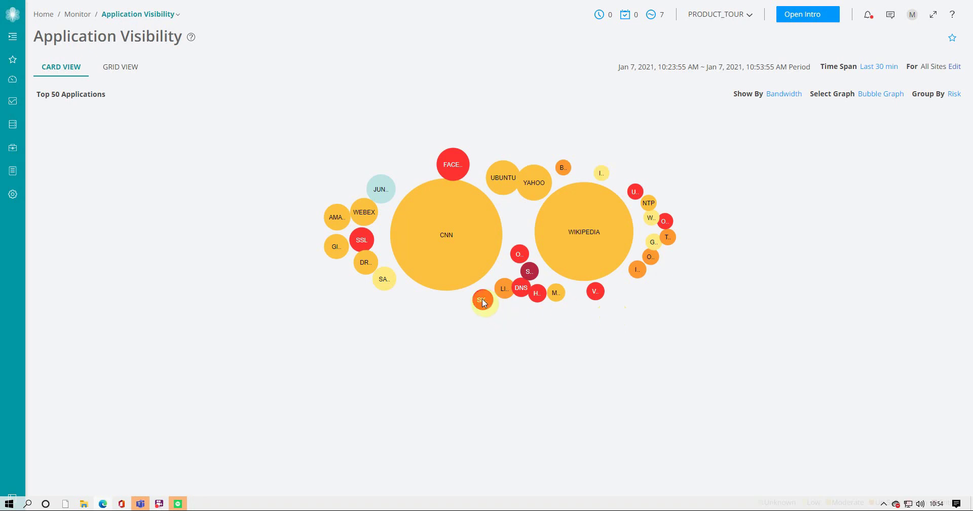
mouse_move(482, 299)
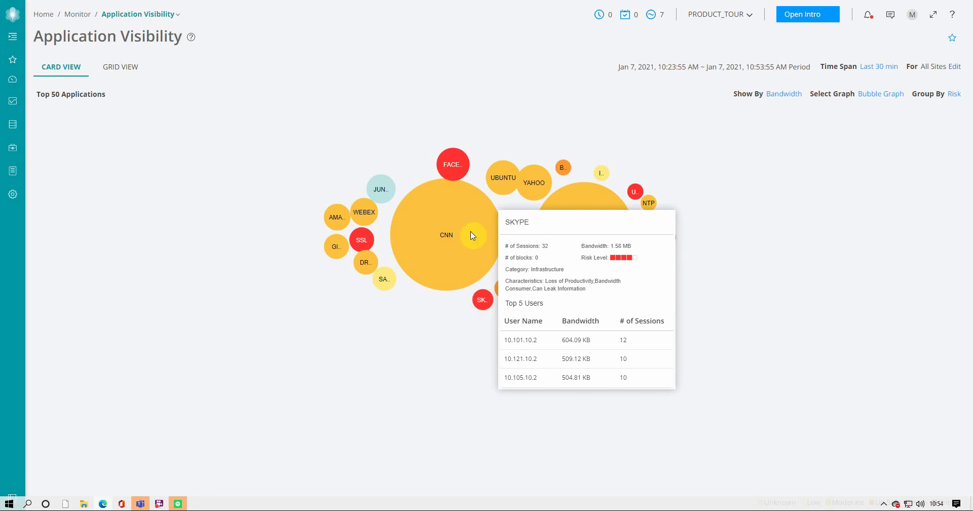
mouse_move(459, 239)
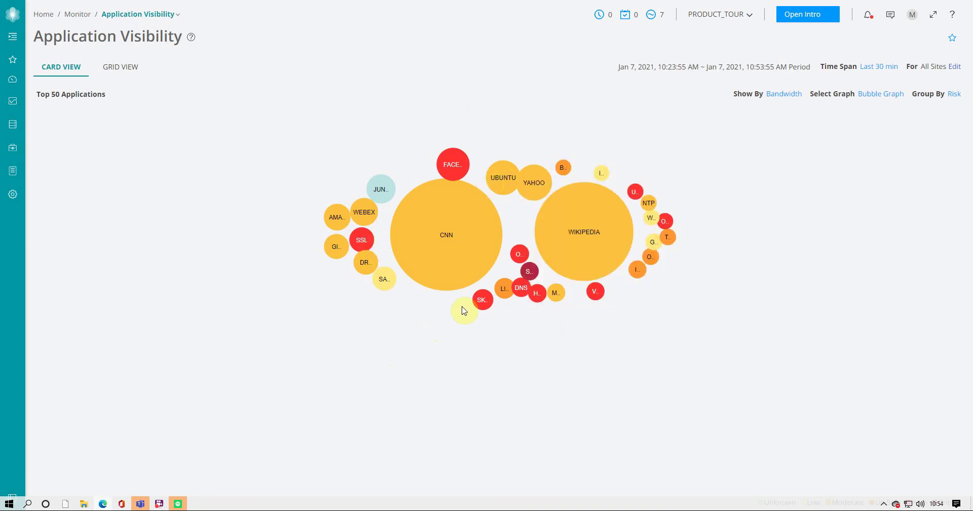
Switch Application Visibility to the grid view and look through the applications' risk levels, users and volumes
click(131, 68)
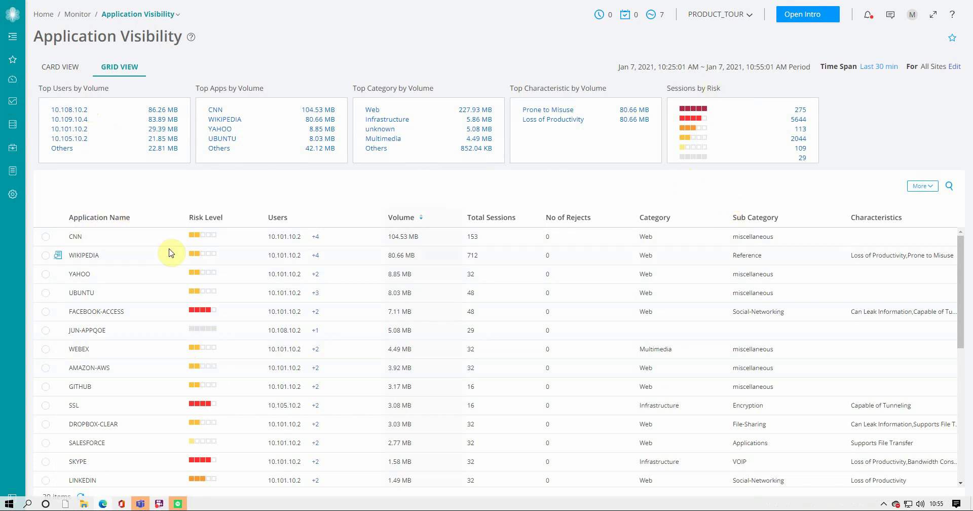
scroll(143, 247, down, 1)
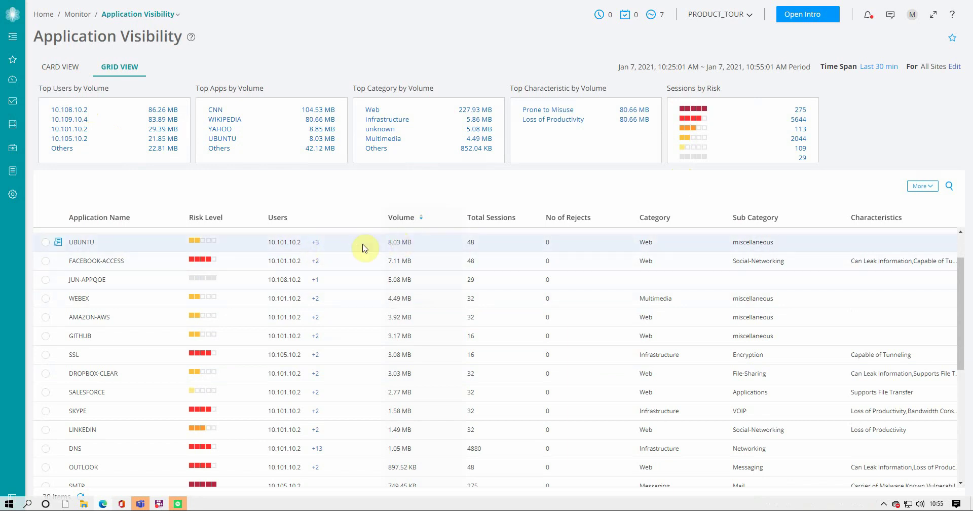
scroll(249, 287, down, 3)
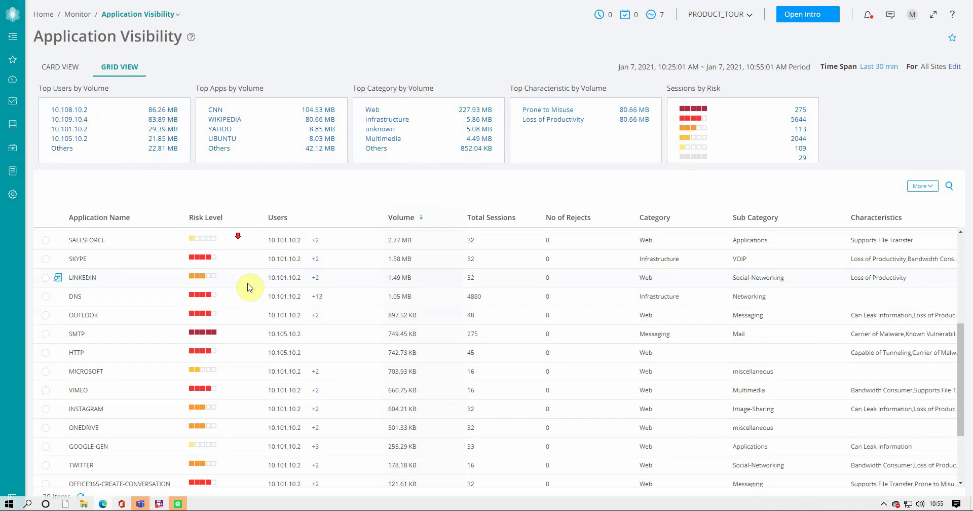
scroll(249, 289, down, 1)
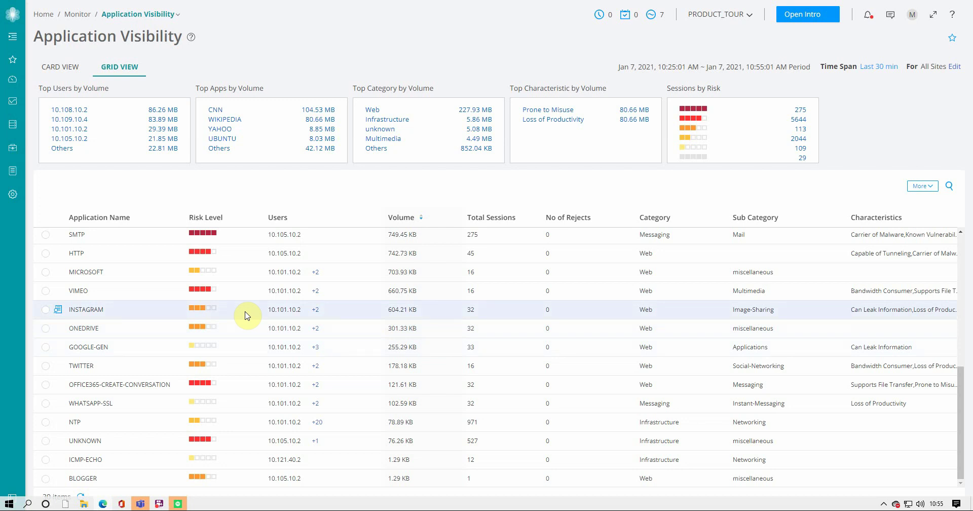
Open the User Visibility monitor and show the application usage of user 10.108.10.2 in the bubble graph
click(19, 131)
click(15, 106)
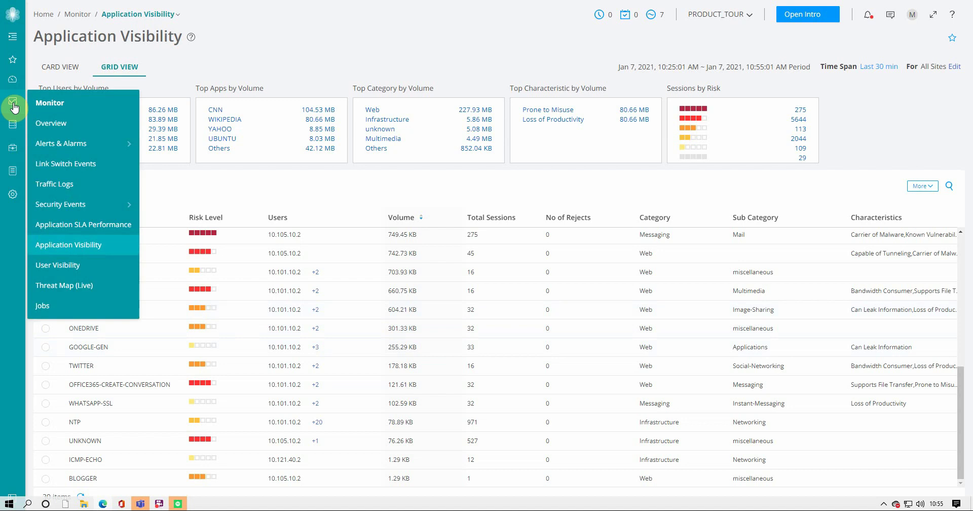
click(63, 266)
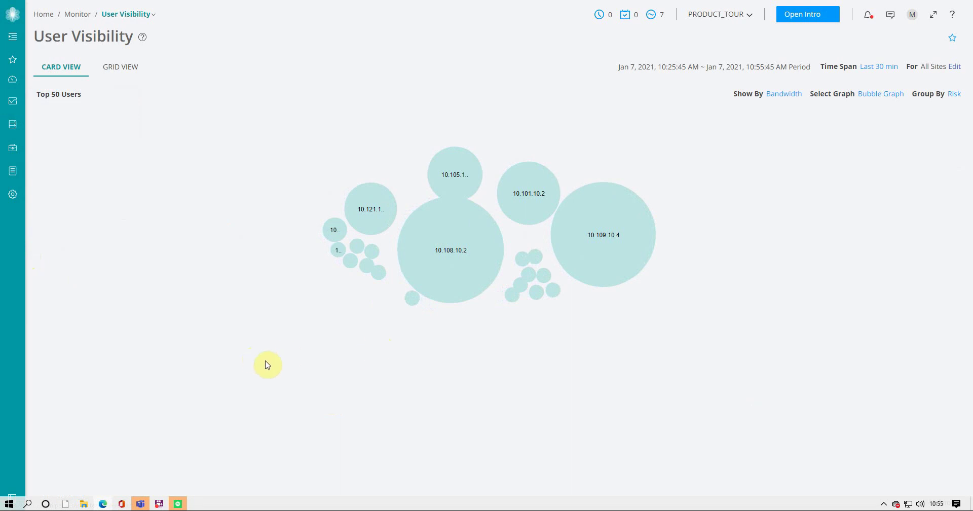
mouse_move(439, 256)
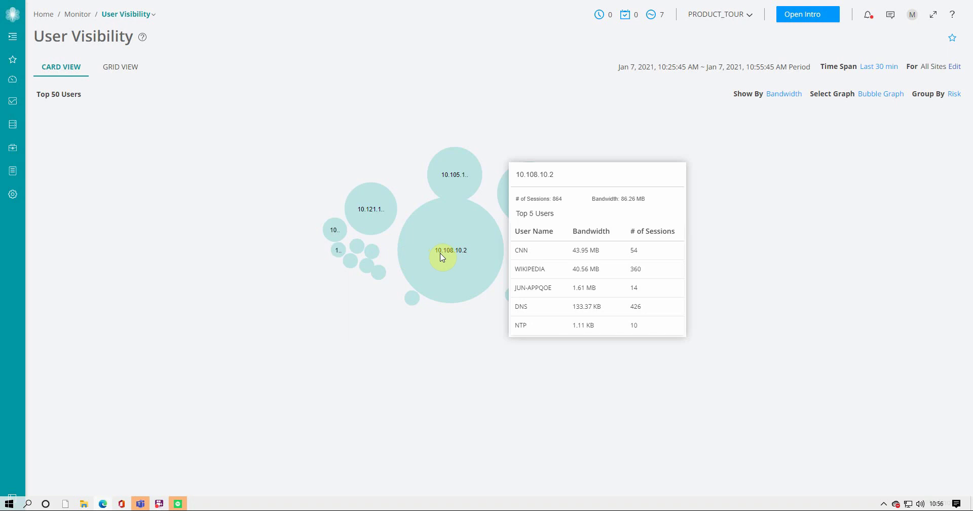
Switch User Visibility to the grid view and look through the users' volumes, sessions and applications
click(125, 68)
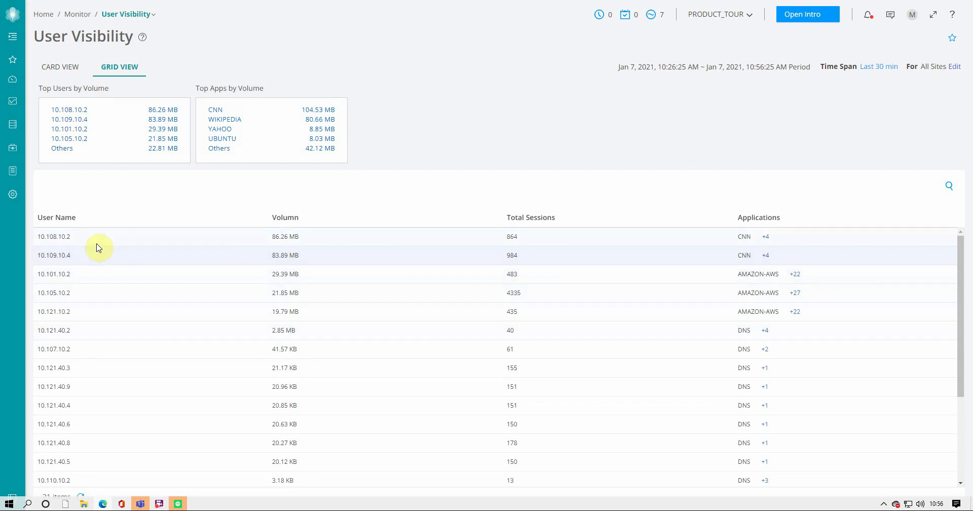
scroll(109, 260, down, 3)
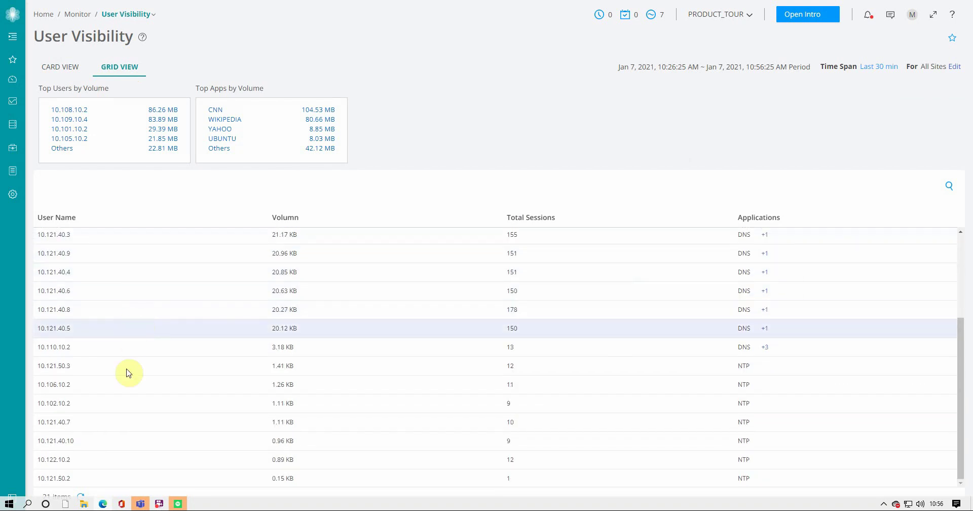
scroll(124, 391, up, 3)
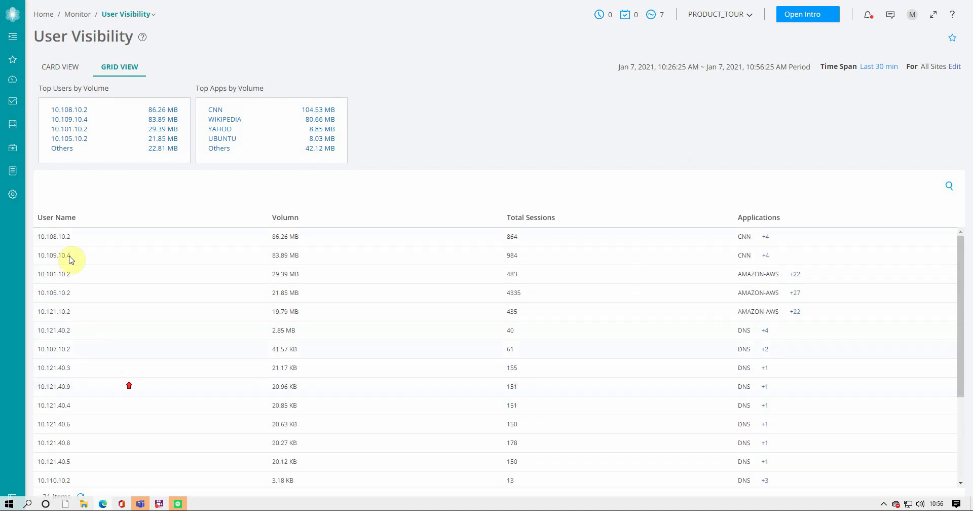
Open the traffic logs and look through the session entries by site, event name, source and destination
mouse_move(15, 124)
mouse_move(12, 104)
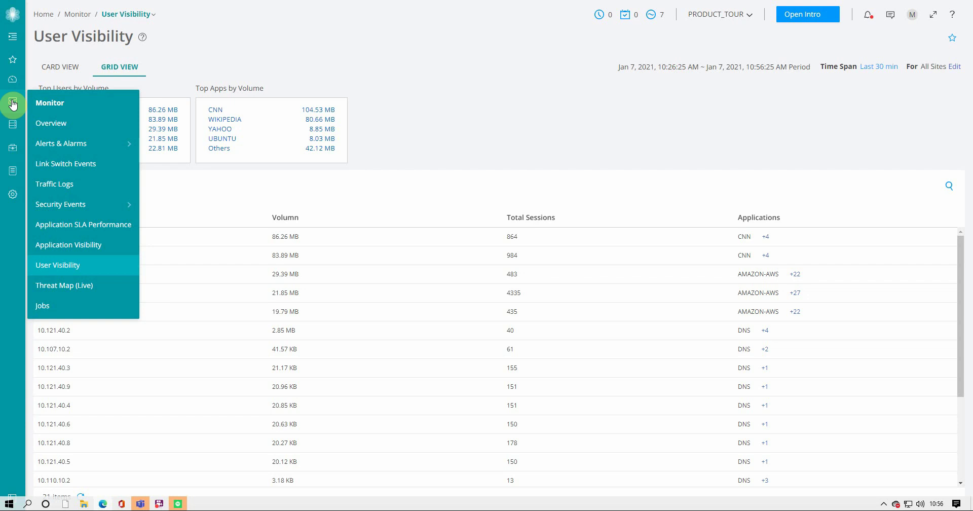
click(72, 186)
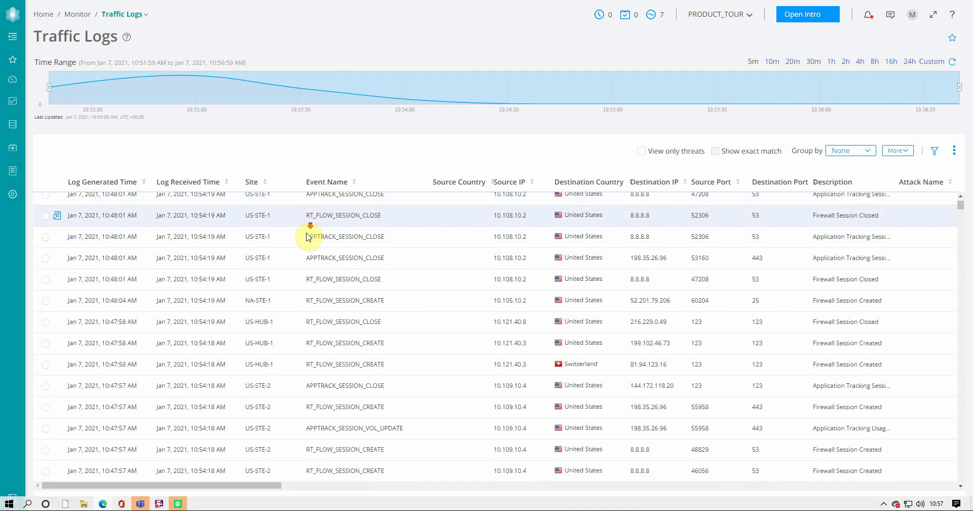
scroll(307, 238, down, 8)
scroll(301, 248, down, 5)
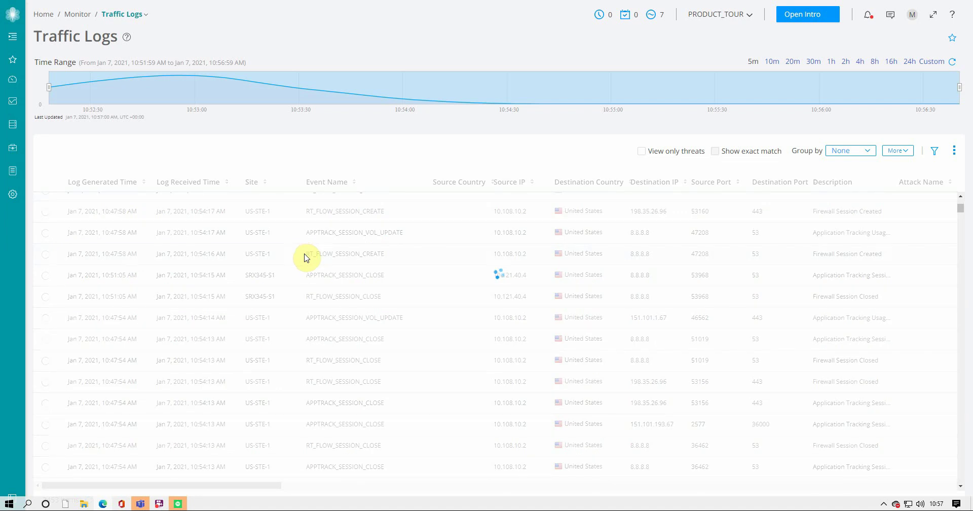
scroll(306, 257, down, 3)
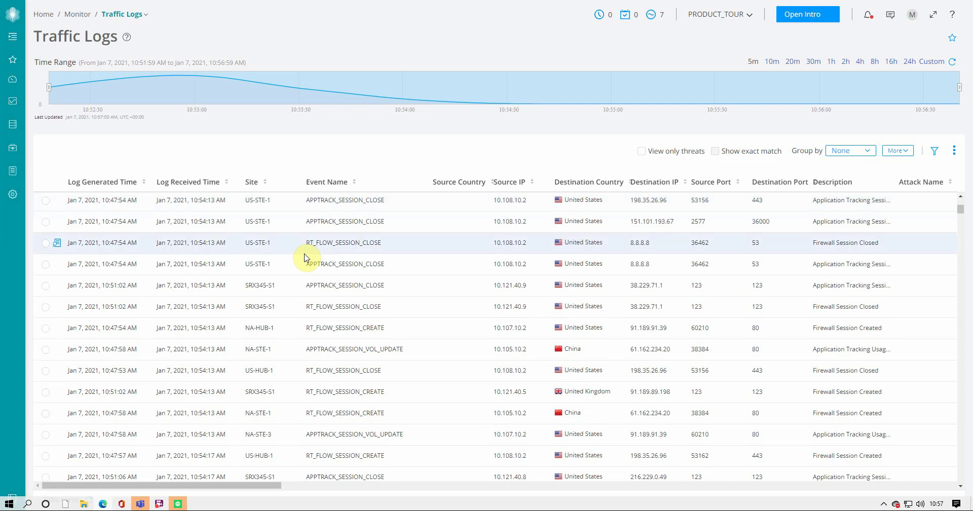
scroll(305, 258, down, 1)
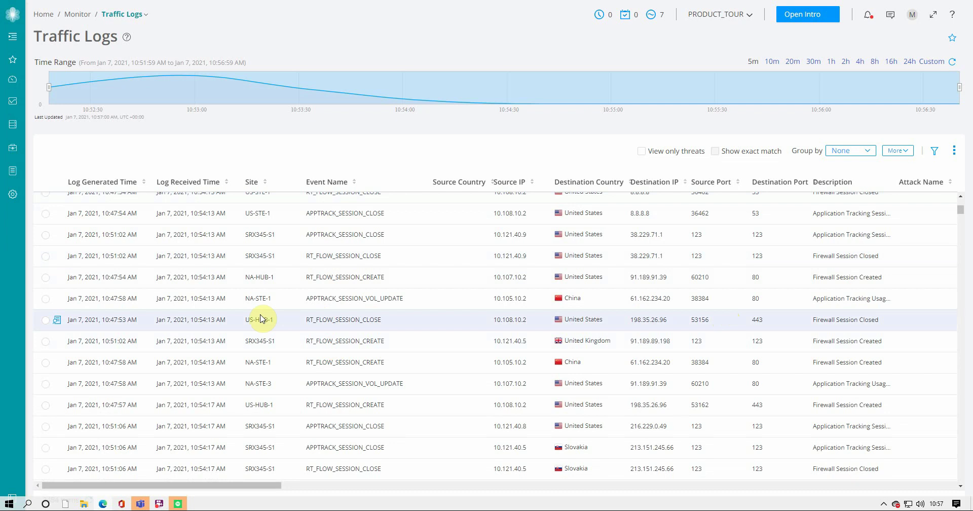
scroll(263, 318, down, 2)
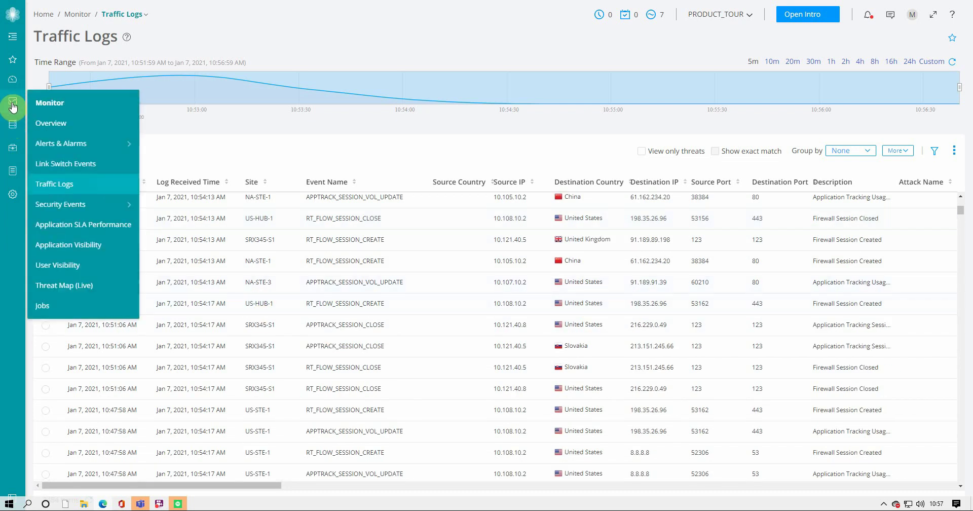
Open the list of all security events and look through the logged entries in the detail view
mouse_move(87, 208)
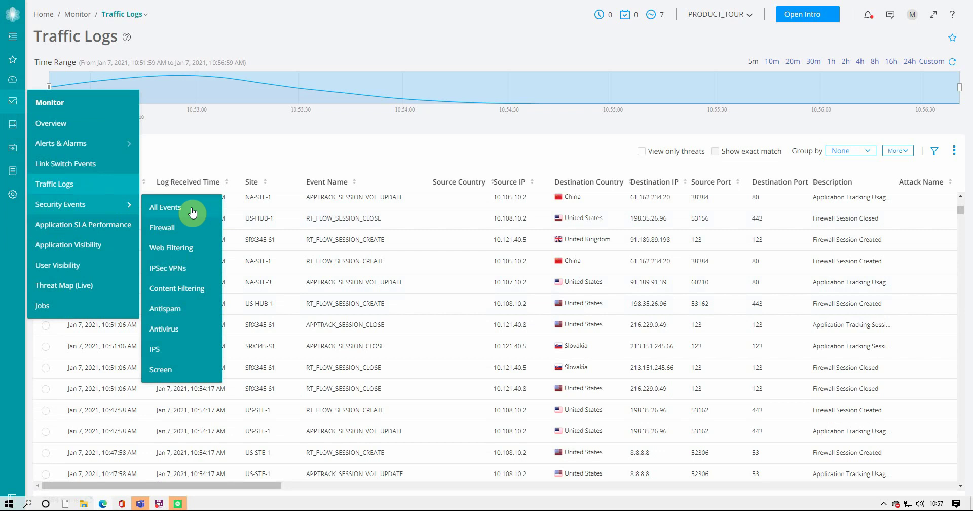
click(174, 207)
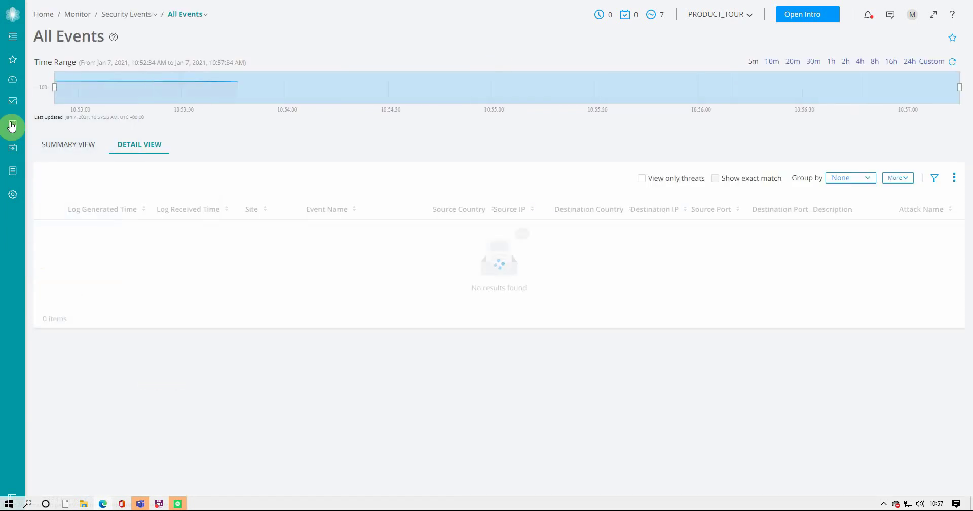
mouse_move(14, 127)
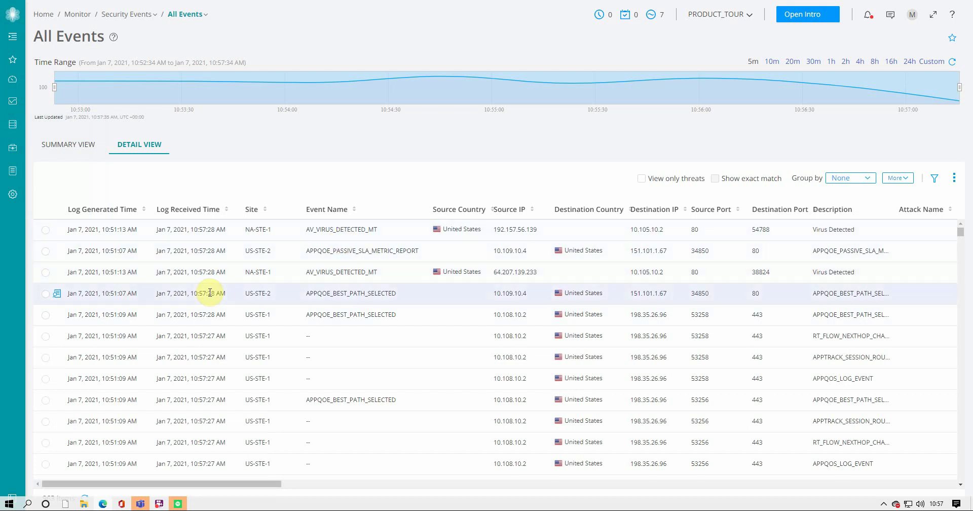
scroll(209, 292, down, 1)
scroll(212, 297, down, 1)
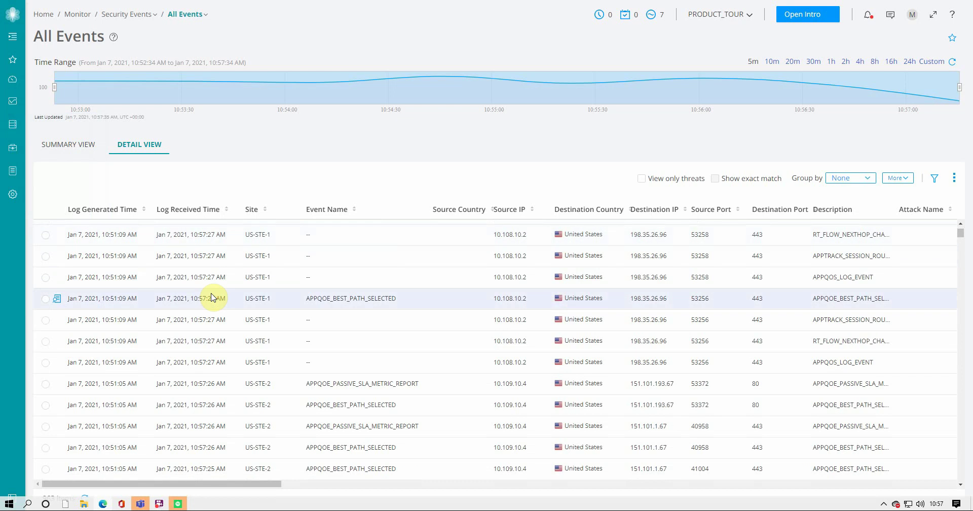
scroll(211, 297, down, 1)
scroll(212, 297, down, 1)
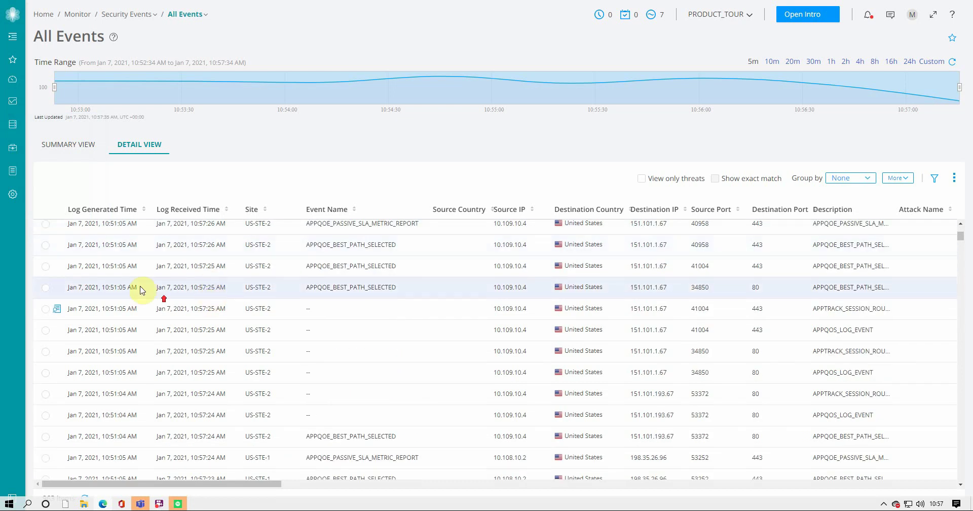
Look over the security event categories and open the content filtering events
scroll(132, 284, up, 1)
mouse_move(18, 105)
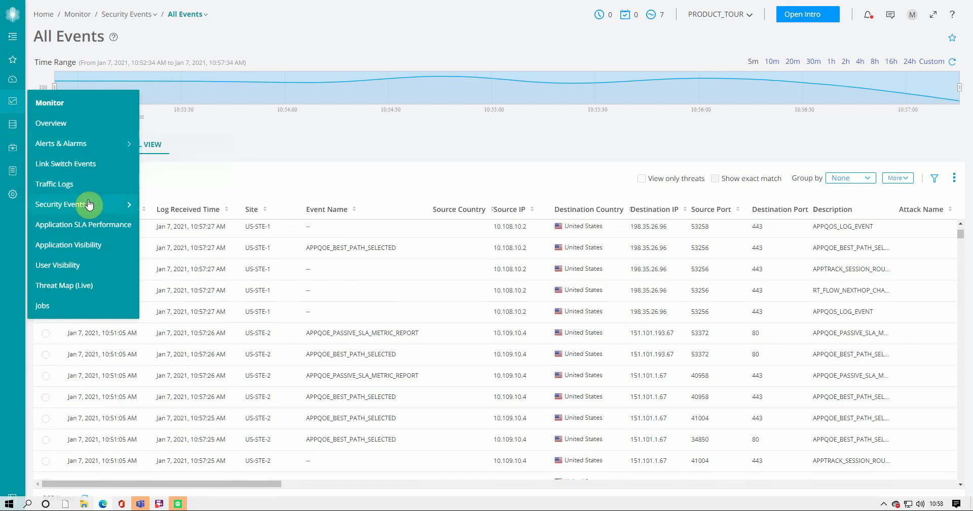
mouse_move(114, 208)
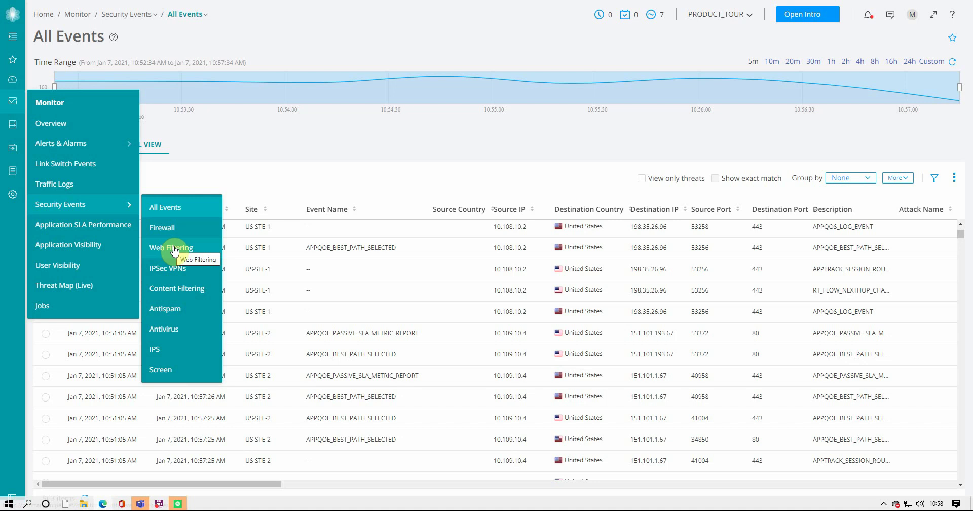
click(181, 294)
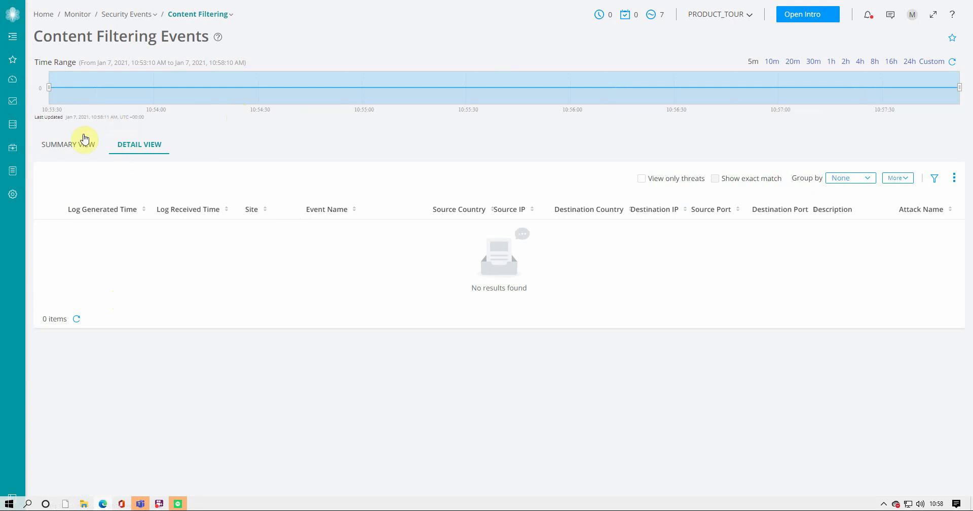
Open the link switch events and inspect the SLA metrics behind the US-STE-2 link switches for Wikipedia and CNN
click(17, 102)
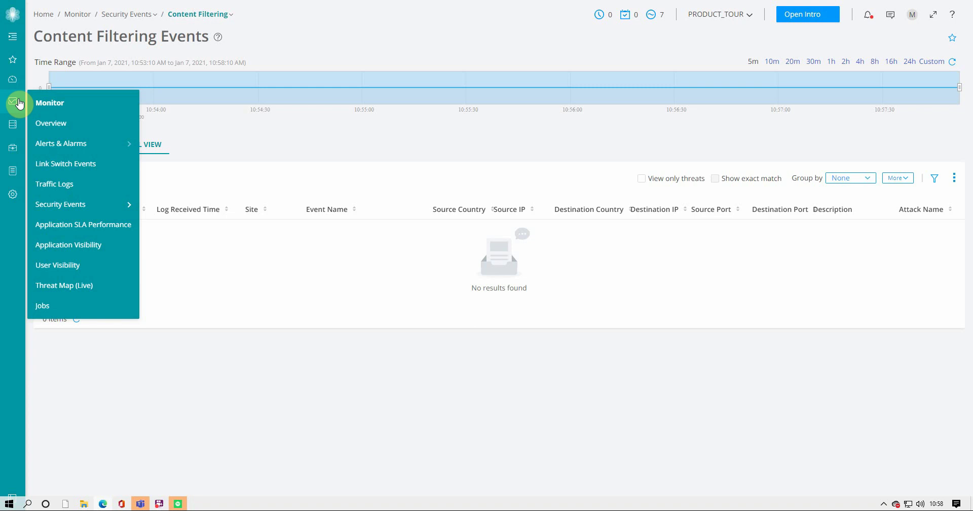
click(55, 170)
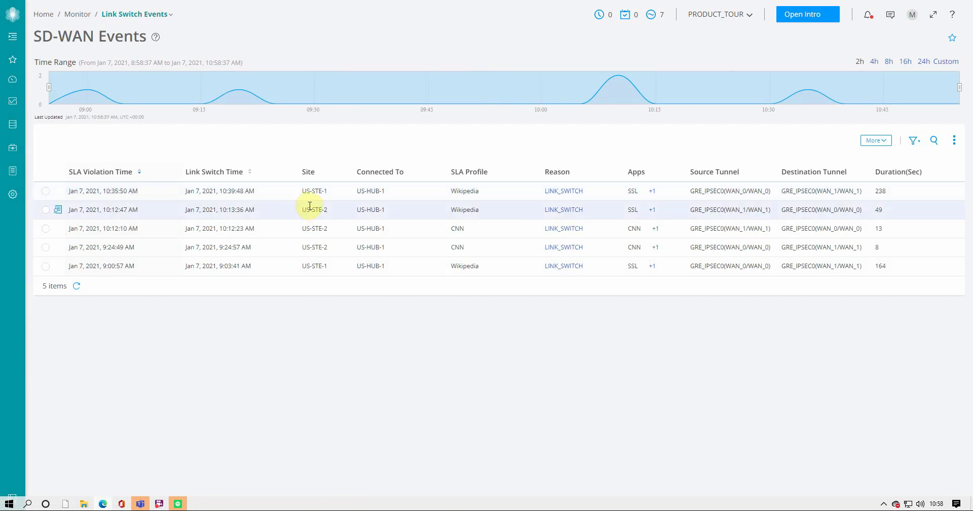
mouse_move(553, 217)
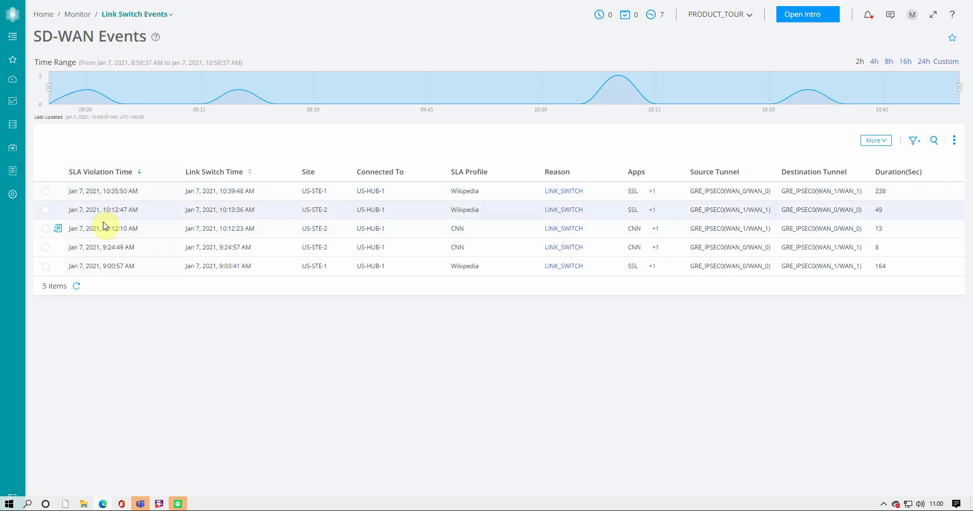
mouse_move(570, 234)
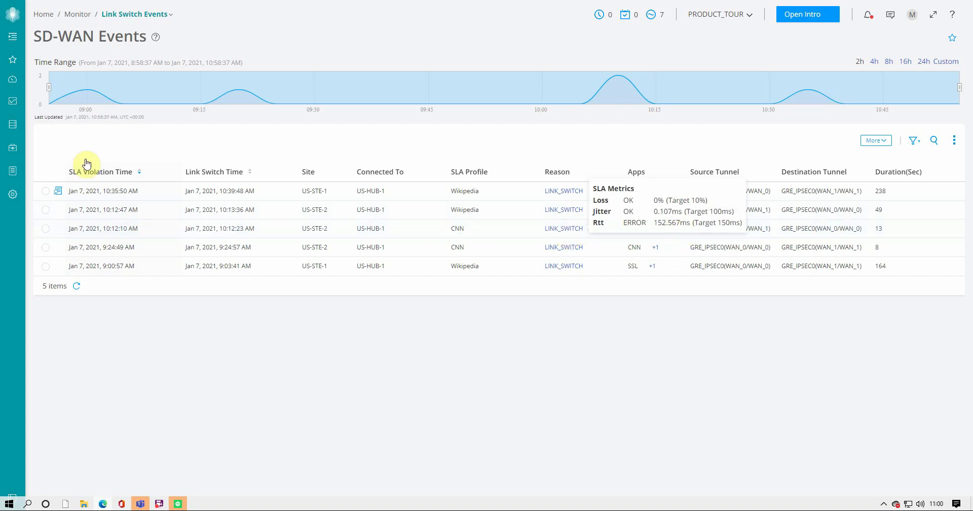
Look over the resources and configuration areas and open the SD-WAN SLA-based steering profiles
click(16, 102)
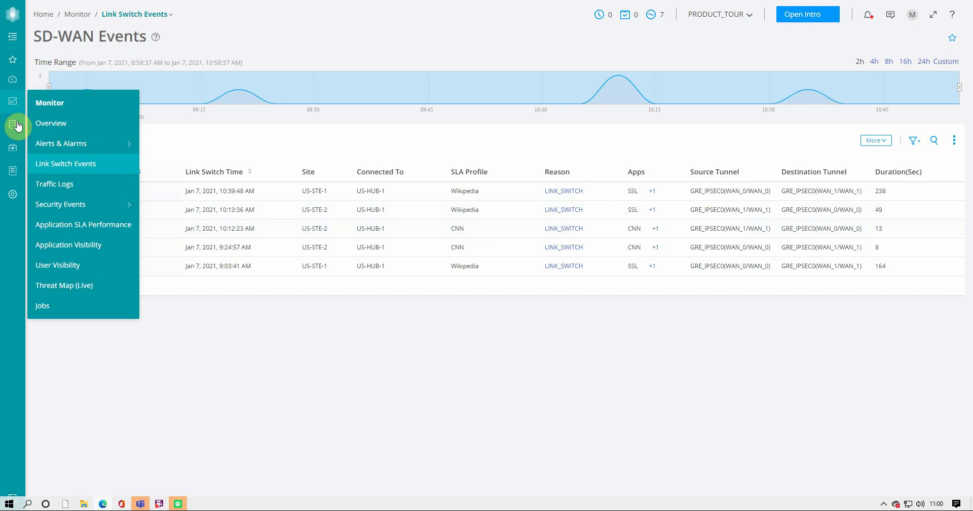
click(18, 126)
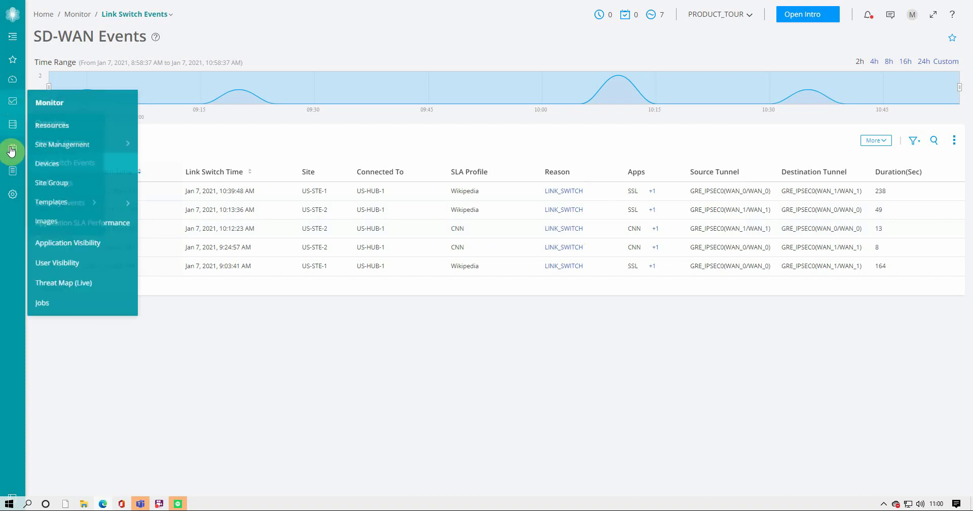
click(13, 148)
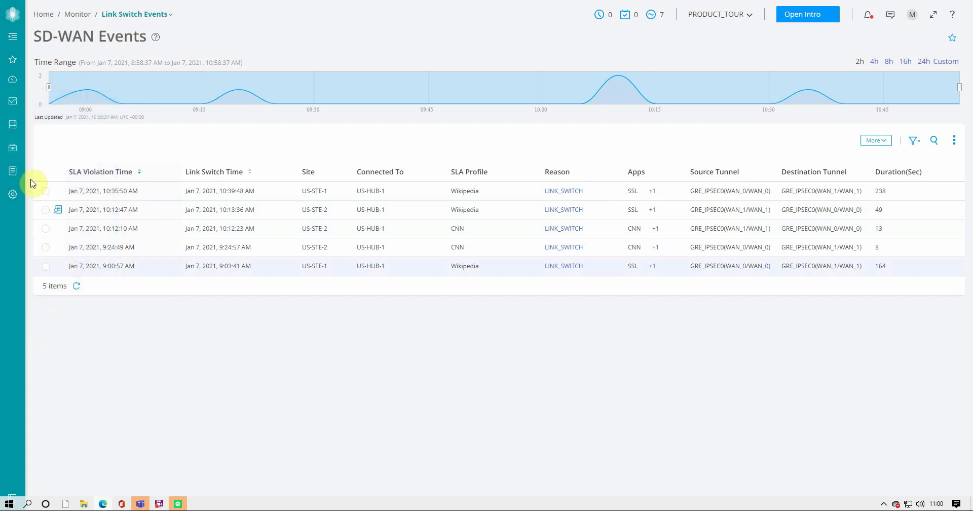
mouse_move(17, 149)
mouse_move(63, 272)
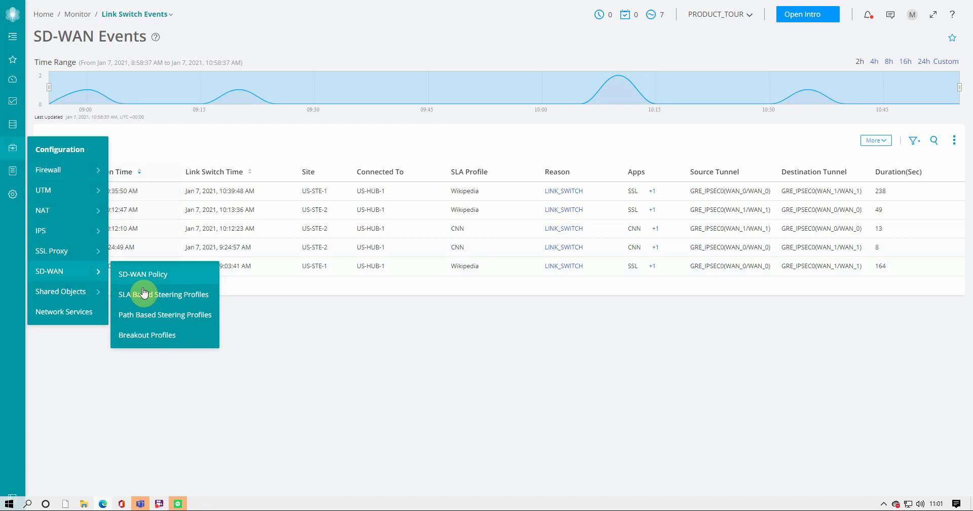
click(145, 296)
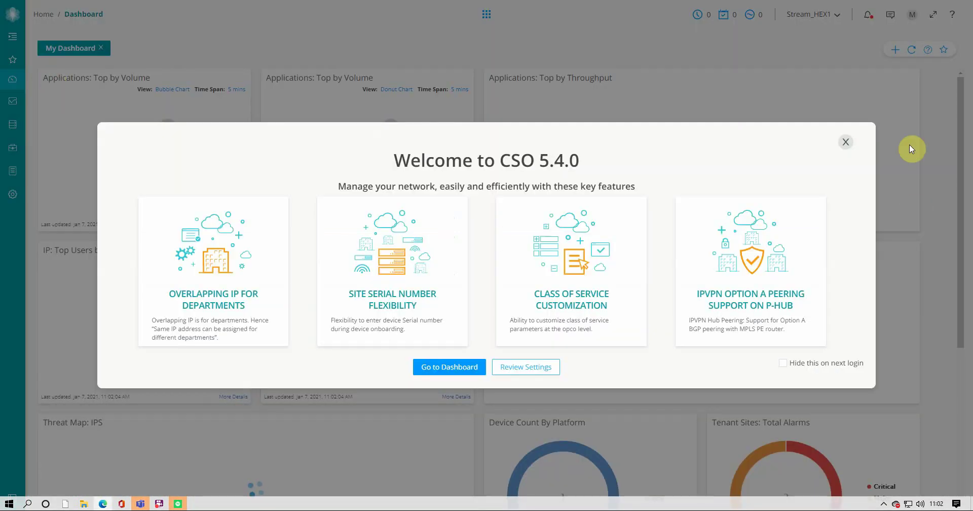
Dismiss the Stream_HEX1 tenant's welcome message and open its SD-WAN SLA-based steering profiles
click(844, 142)
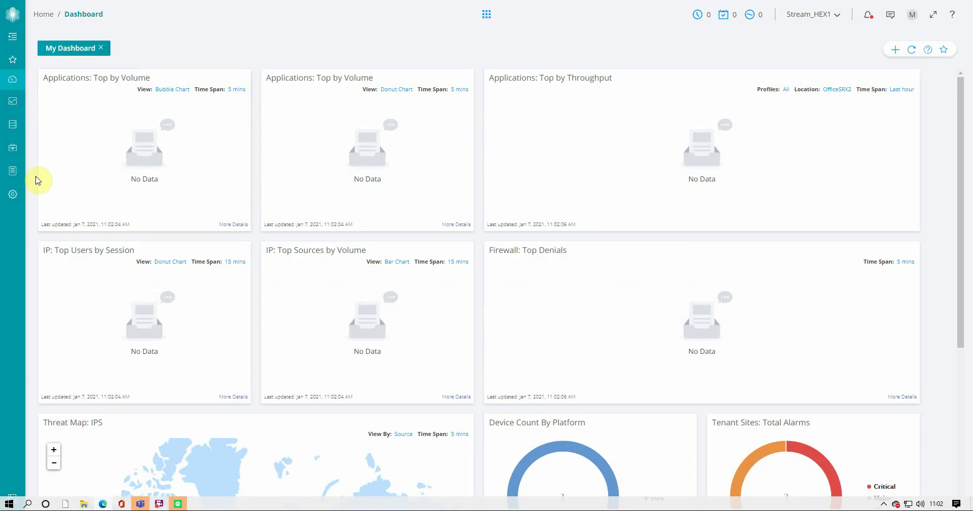
click(14, 150)
click(58, 251)
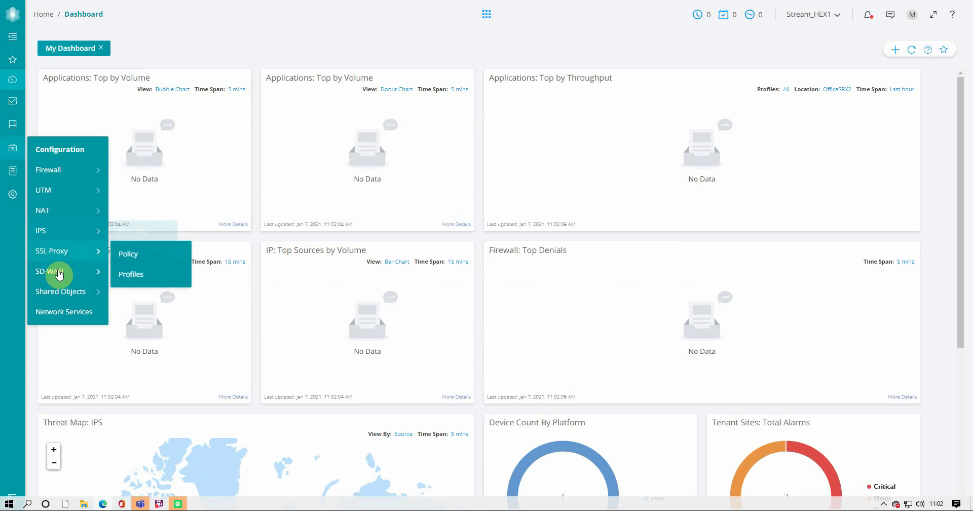
click(60, 271)
click(180, 292)
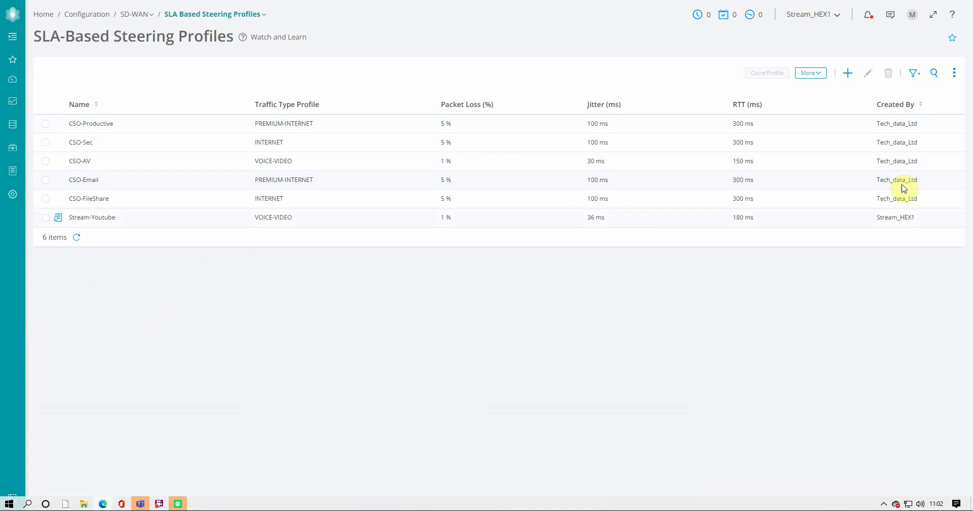
Add a new SLA profile named RDP with the traffic type profile INTERNET
click(847, 73)
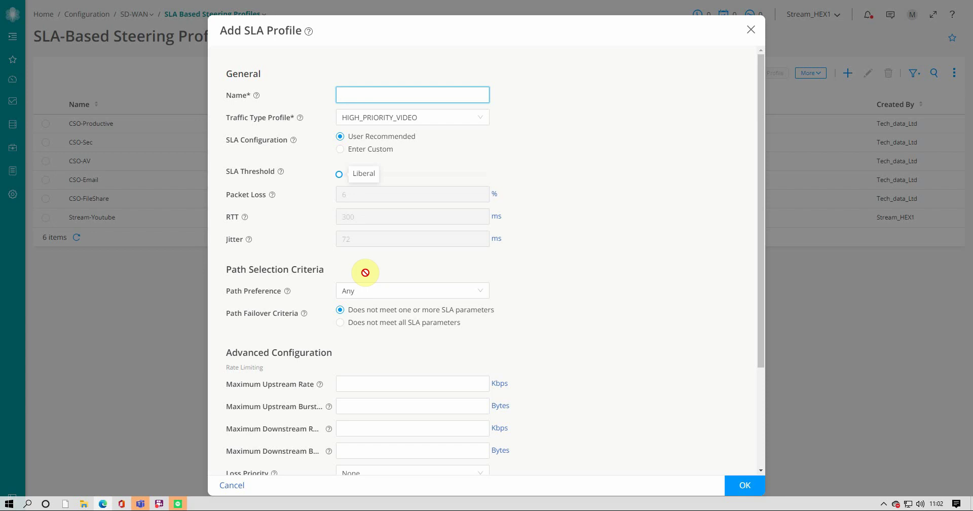
click(392, 97)
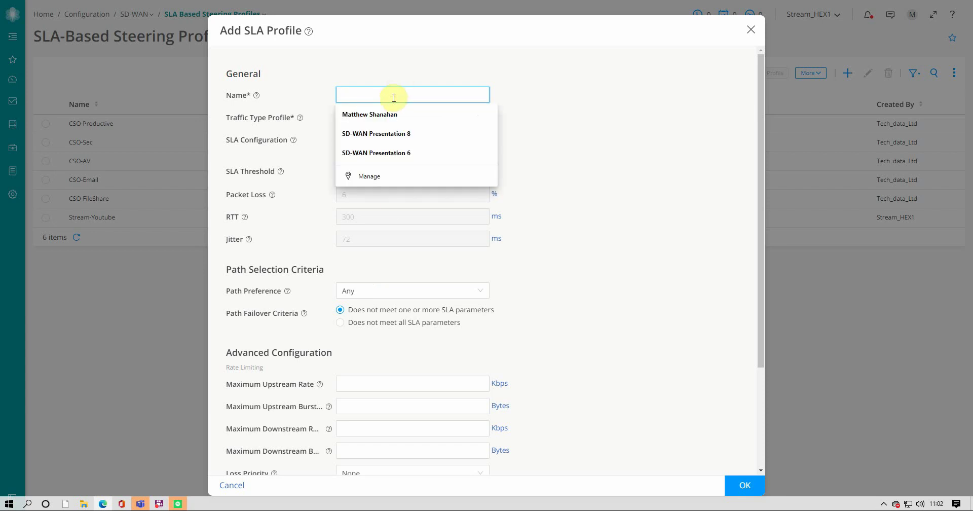
text(RD)
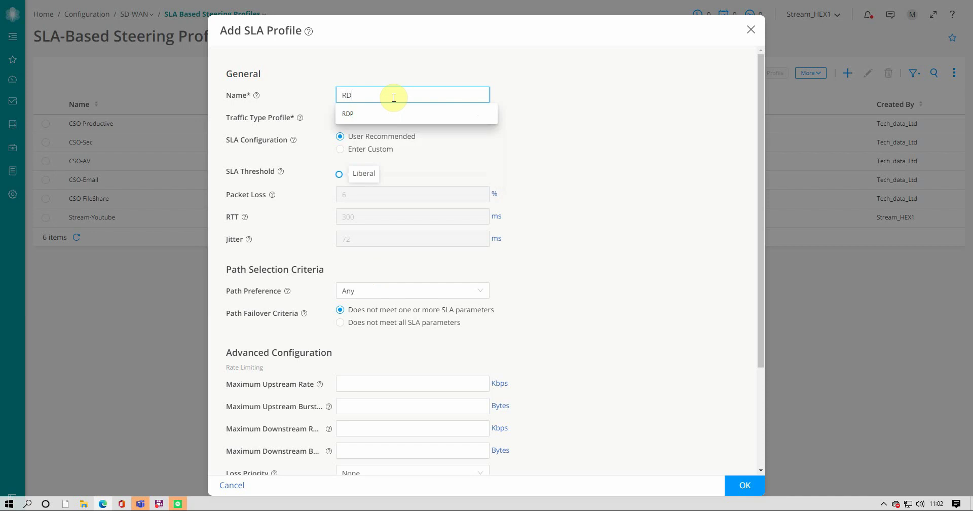
text(P)
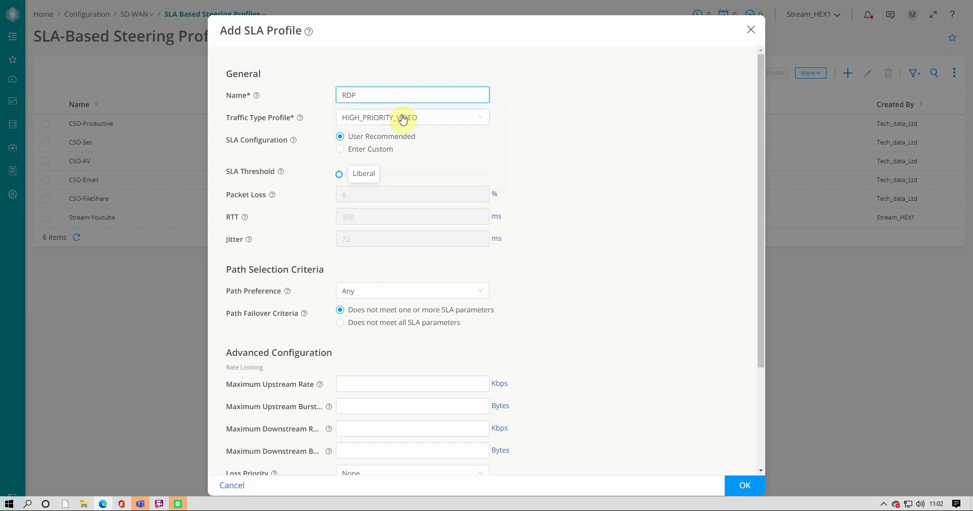
click(403, 117)
click(376, 158)
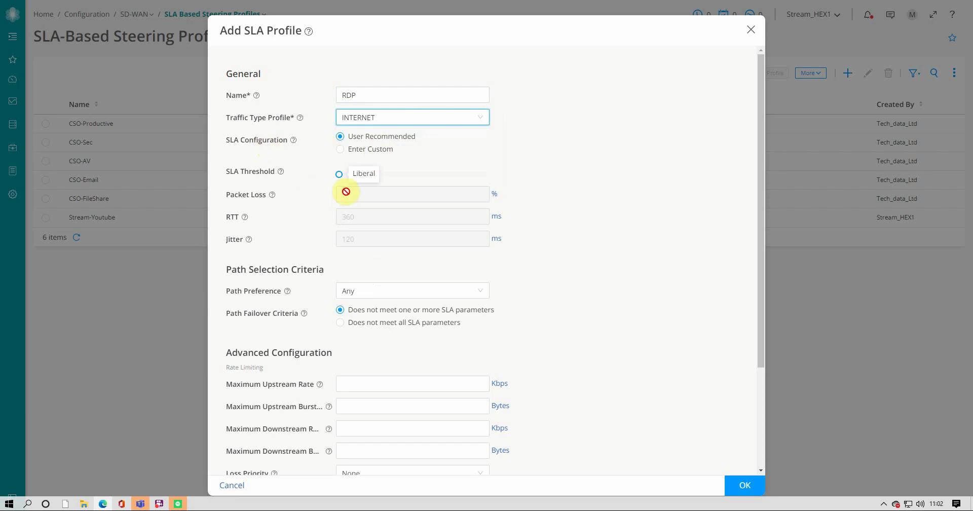
Switch the RDP profile's SLA configuration to custom values and set the RTT to 100 ms
click(340, 148)
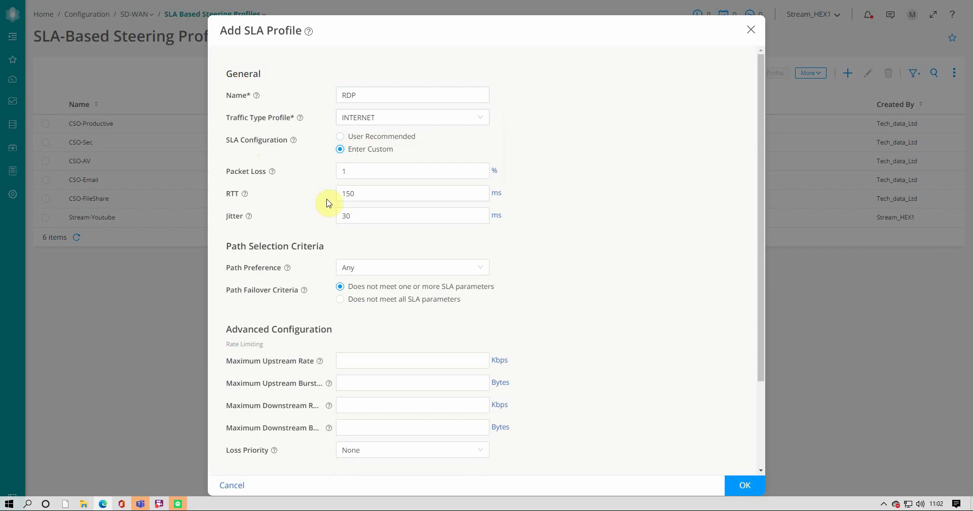
click(366, 176)
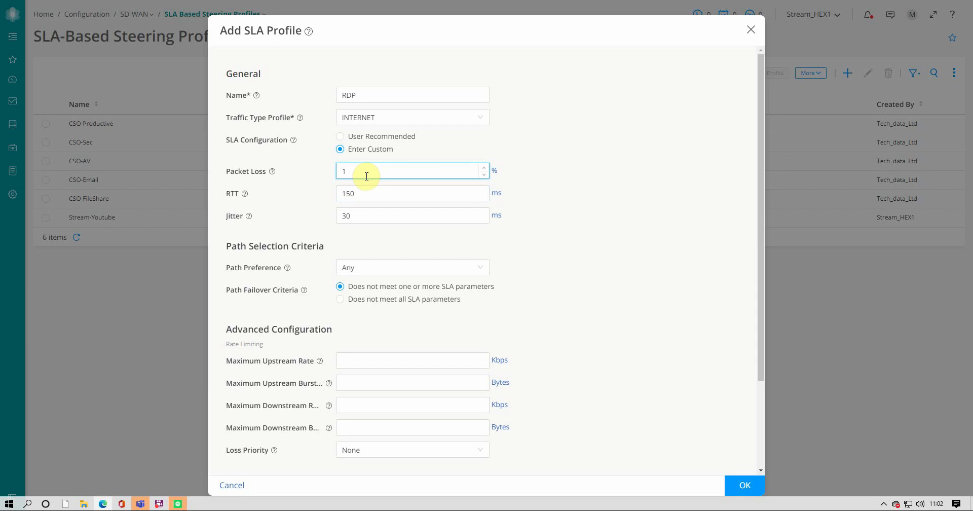
text(20)
key(BackSpace)
key(BackSpace)
click(355, 195)
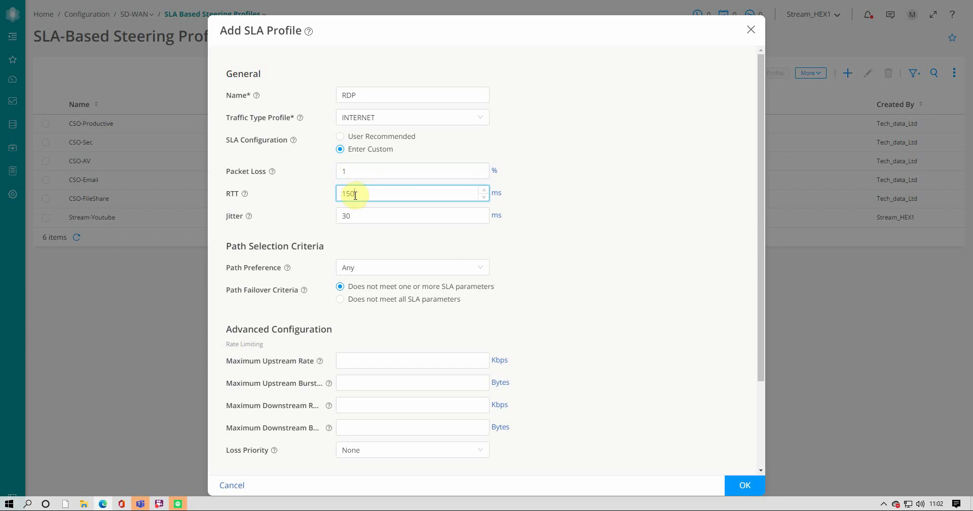
key(BackSpace)
key(BackSpace)
text(00)
click(363, 215)
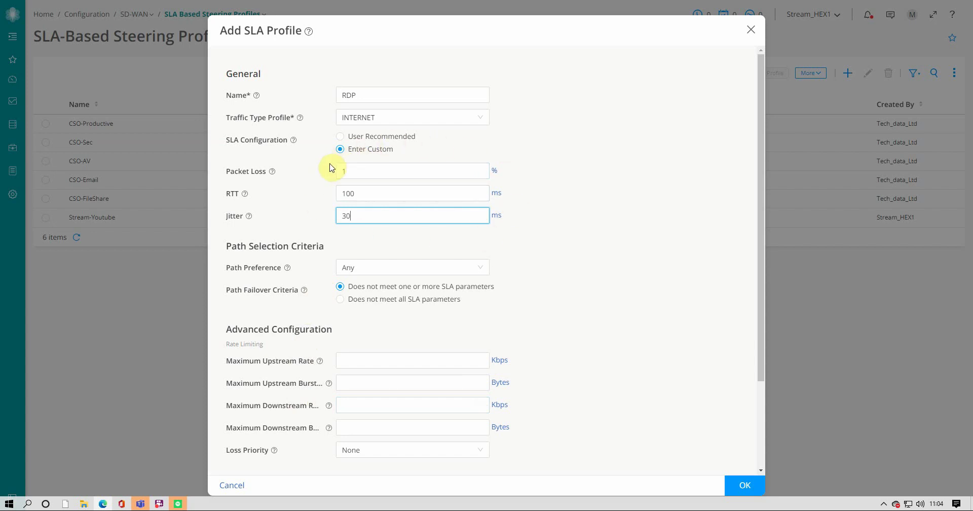
Look through the profile's rate limiting and SLA sampling options and exit without saving the profile
scroll(278, 339, down, 3)
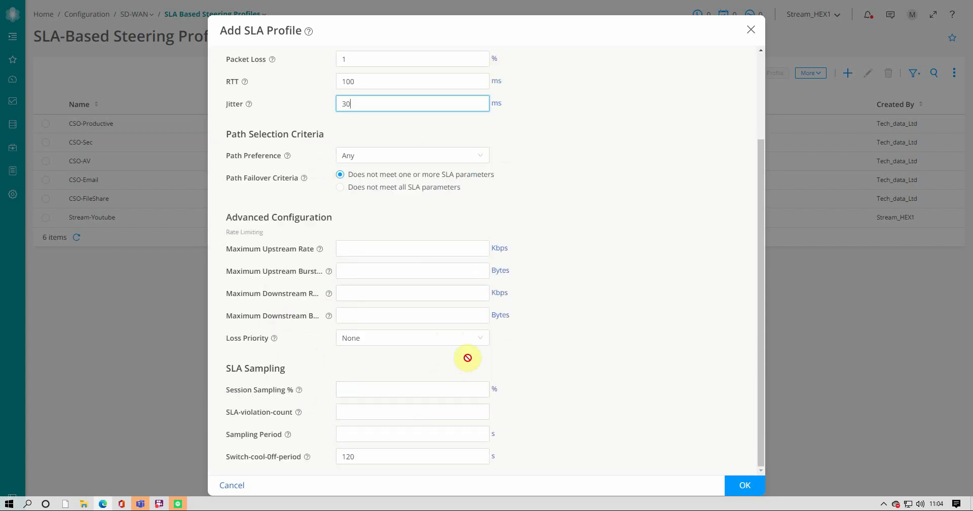
click(428, 311)
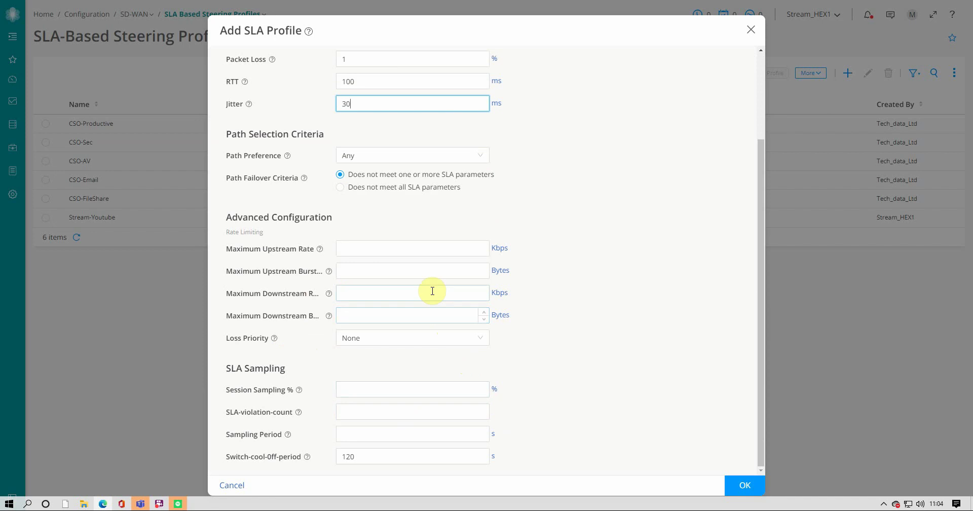
scroll(431, 287, up, 3)
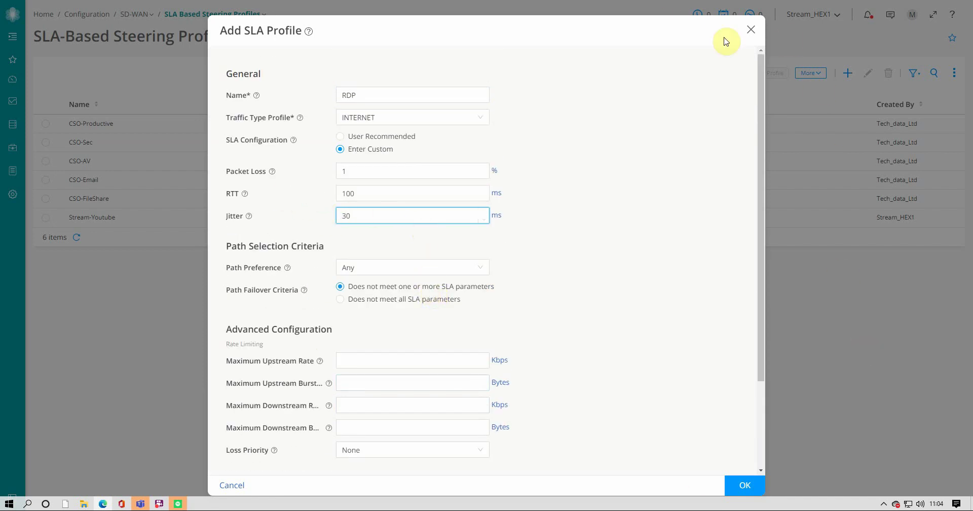
click(751, 30)
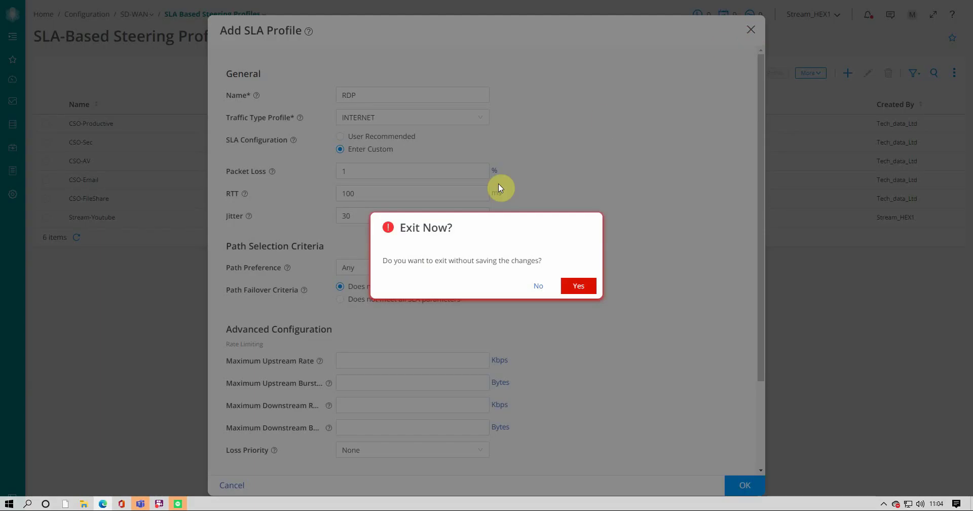
click(578, 287)
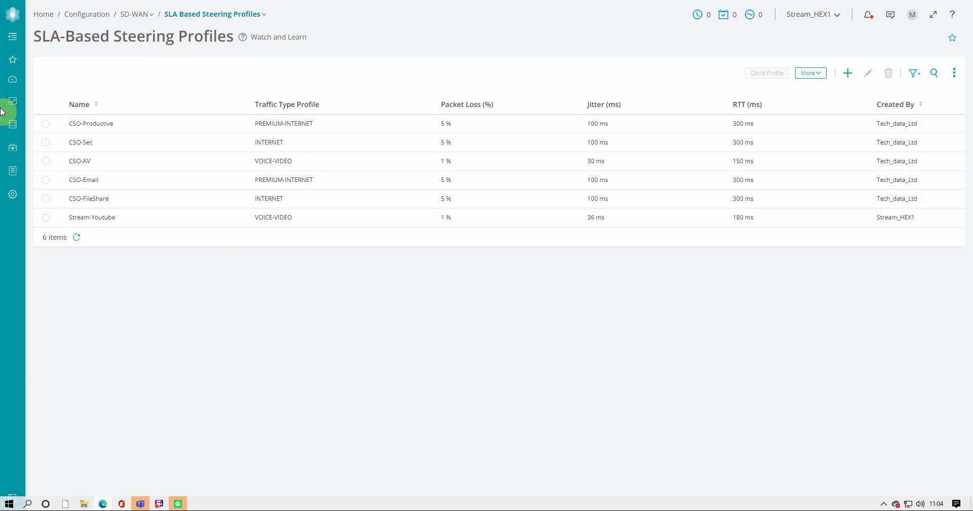
Open the SD-WAN policy of the Stream_HEX1 tenant
mouse_move(12, 152)
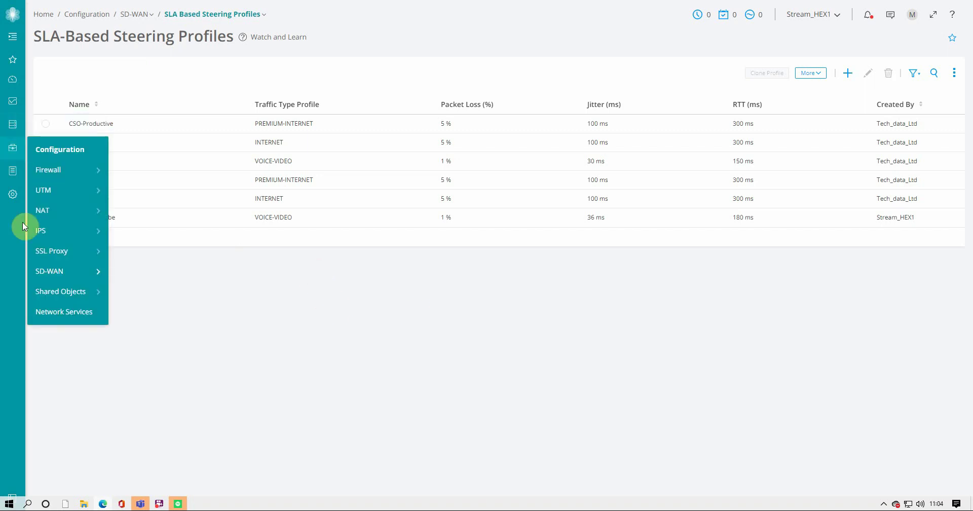
mouse_move(60, 273)
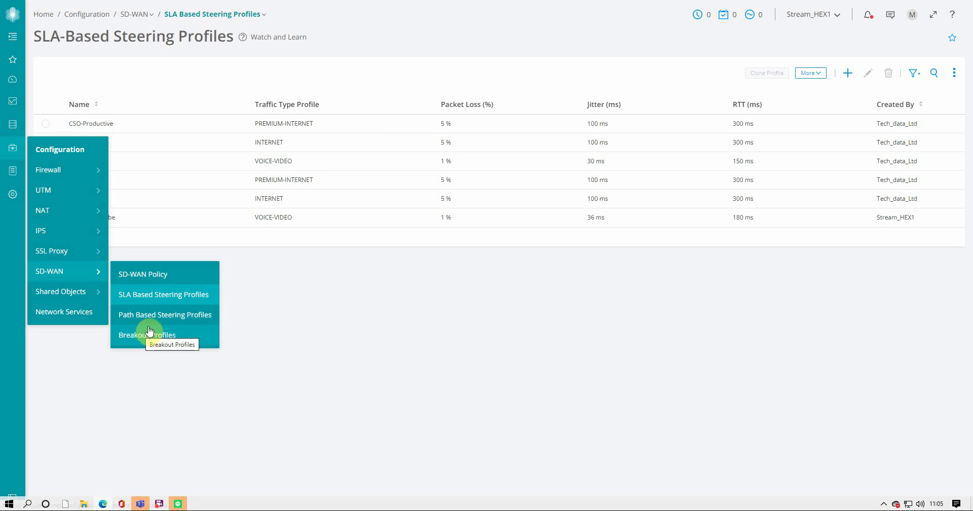
click(148, 276)
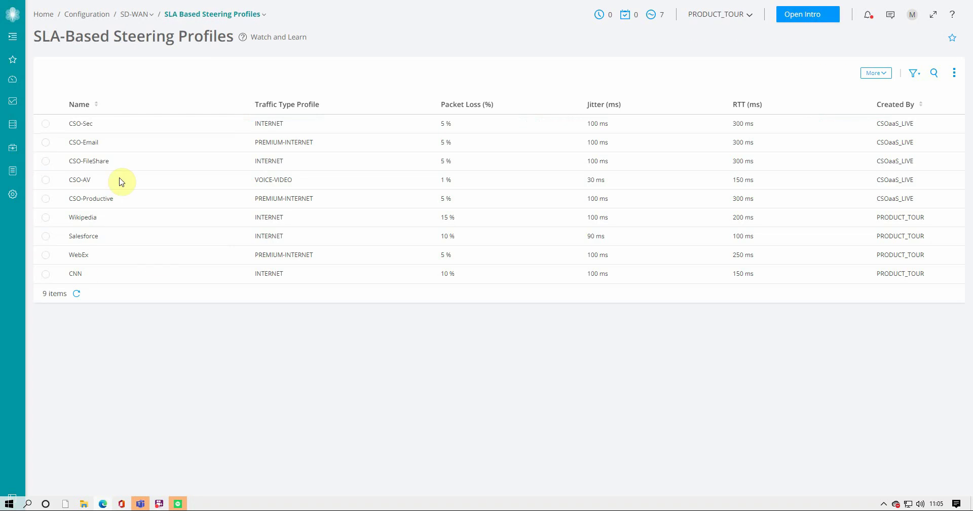
Switch to the PRODUCT_TOUR tenant and open its SD-WAN policy
click(10, 169)
click(13, 148)
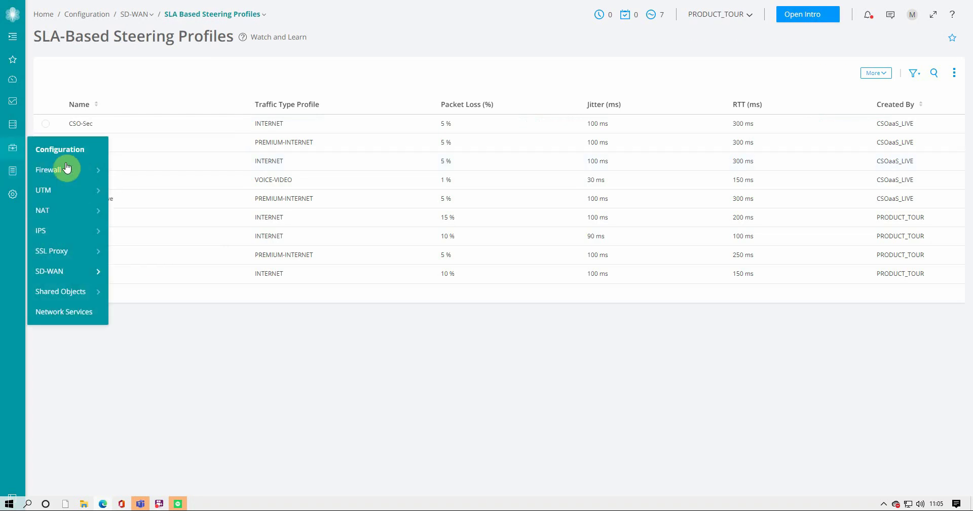
mouse_move(83, 275)
click(170, 277)
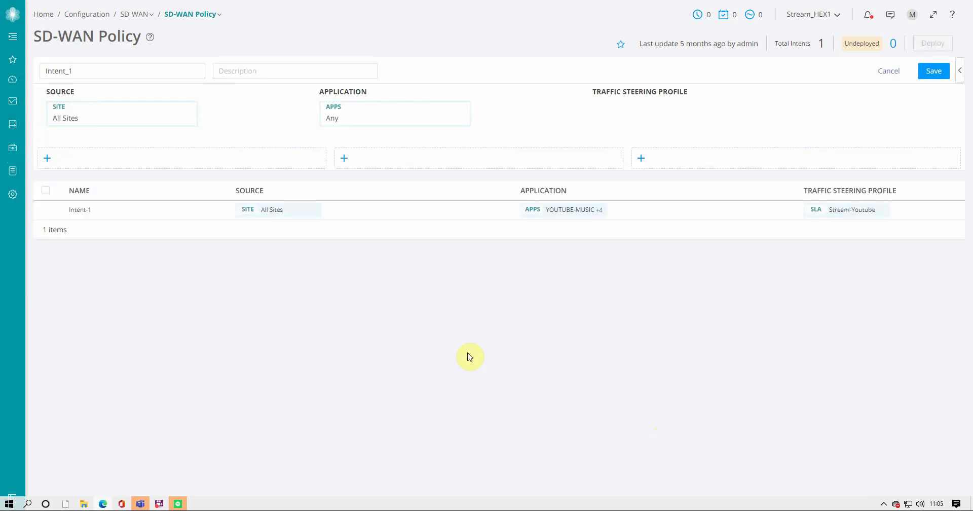
Describe the new intent as RDP and set its source to the OfficeSRX2 site and the Sales department
click(236, 71)
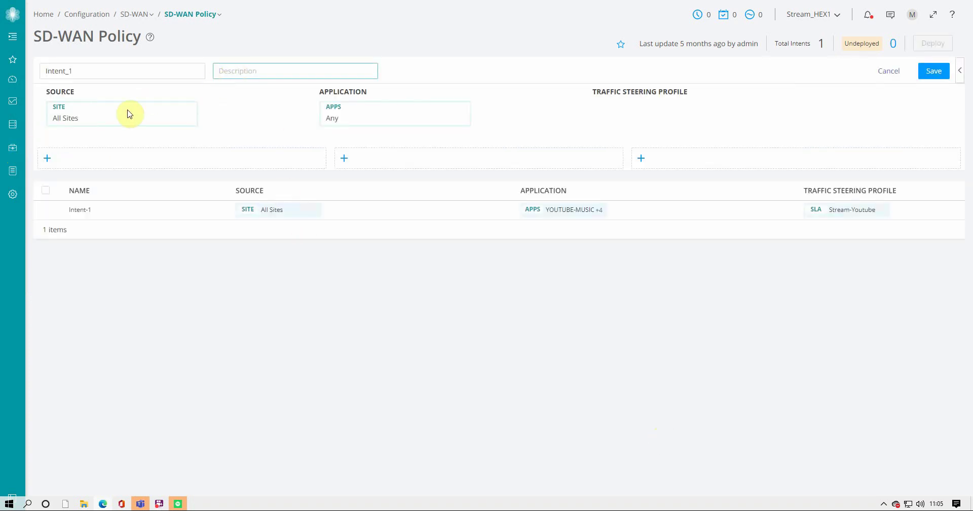
click(259, 69)
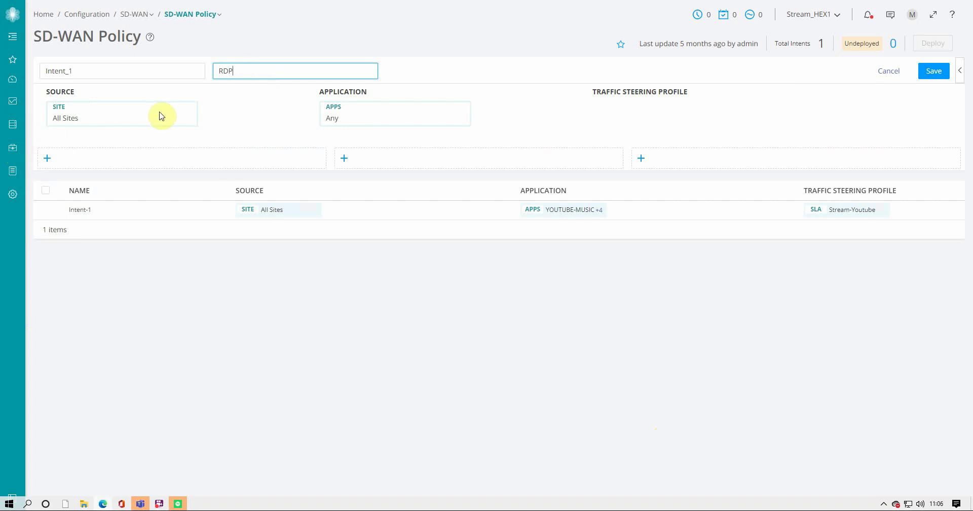
click(92, 159)
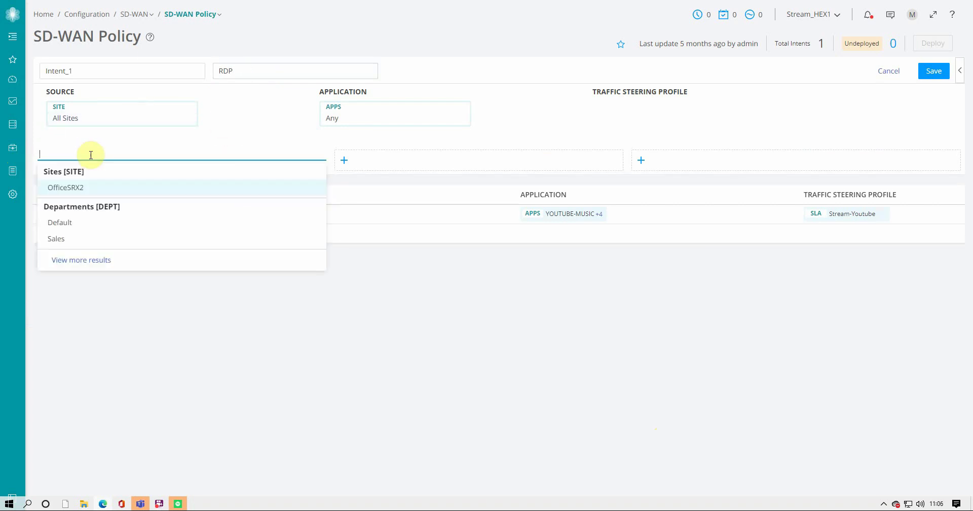
click(67, 189)
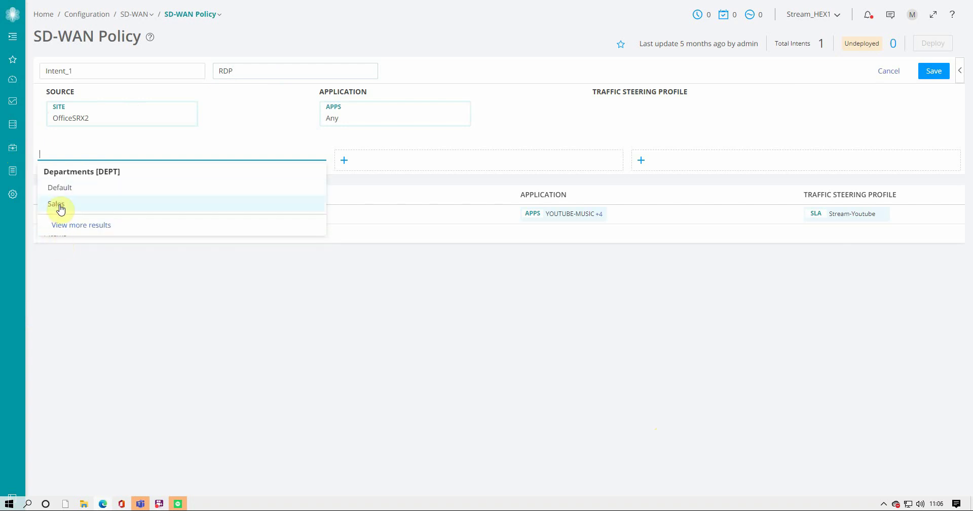
click(57, 204)
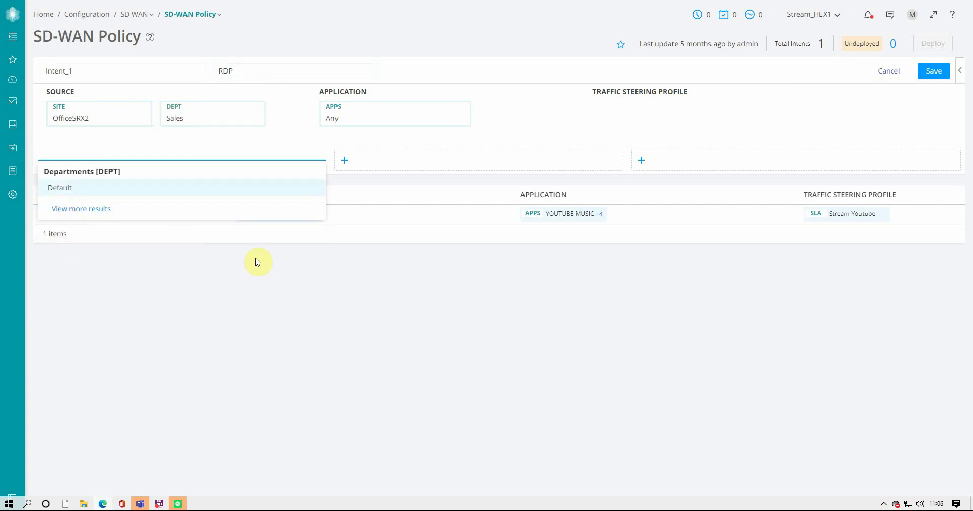
click(245, 266)
Set the new intent's application to RDP and check the other applications and application groups offered
click(365, 161)
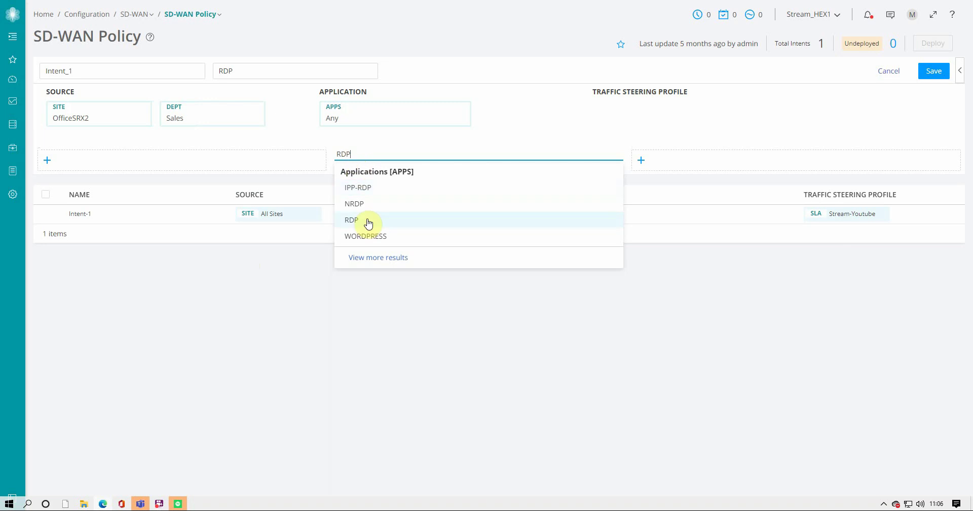
click(365, 220)
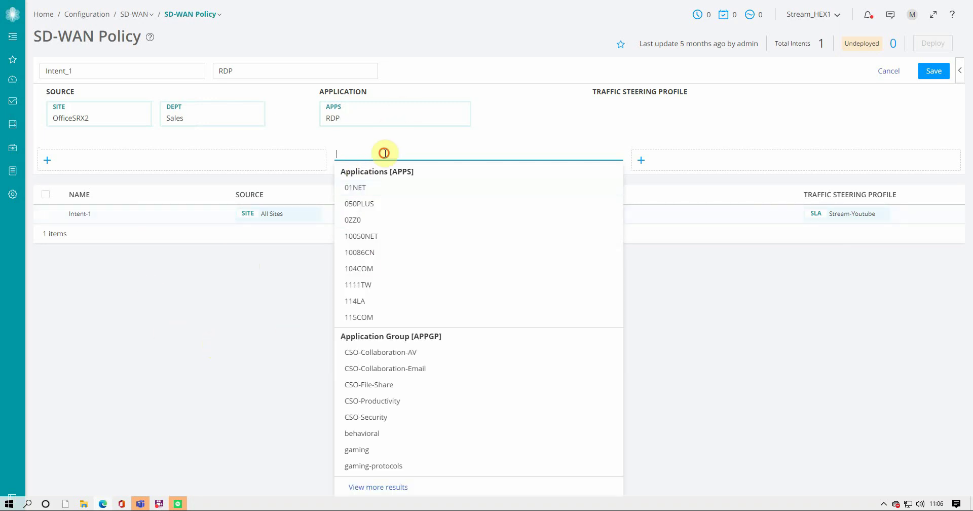
click(203, 304)
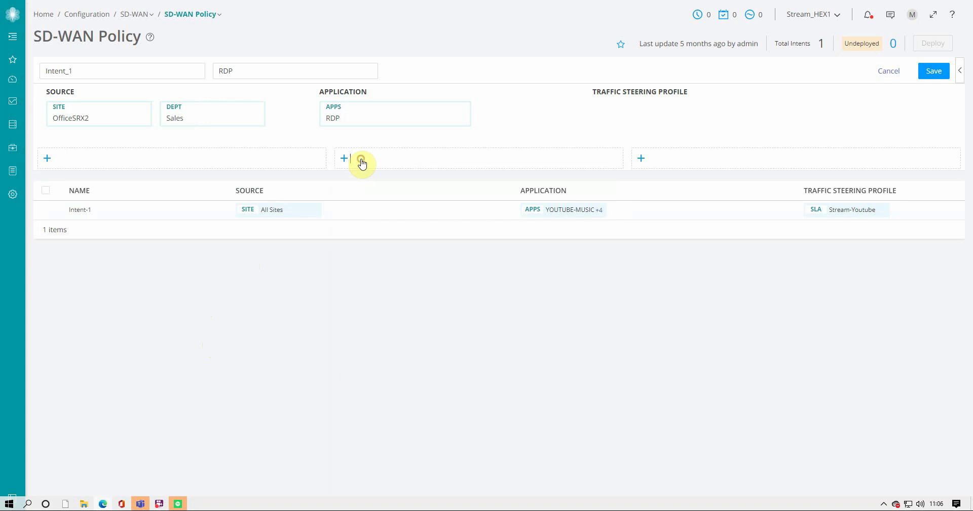
click(360, 159)
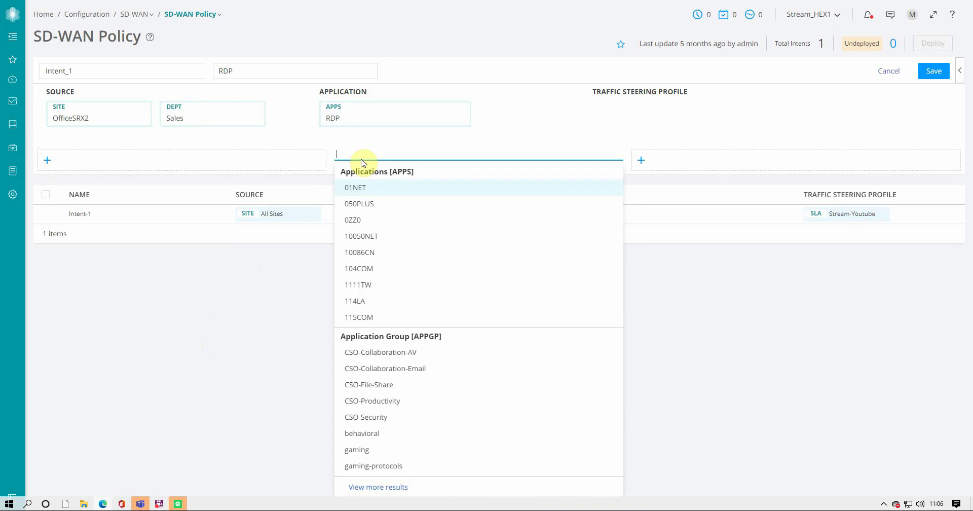
click(208, 369)
Assign the Stream-Youtube SLA profile as the intent's traffic steering profile and save the intent
click(667, 161)
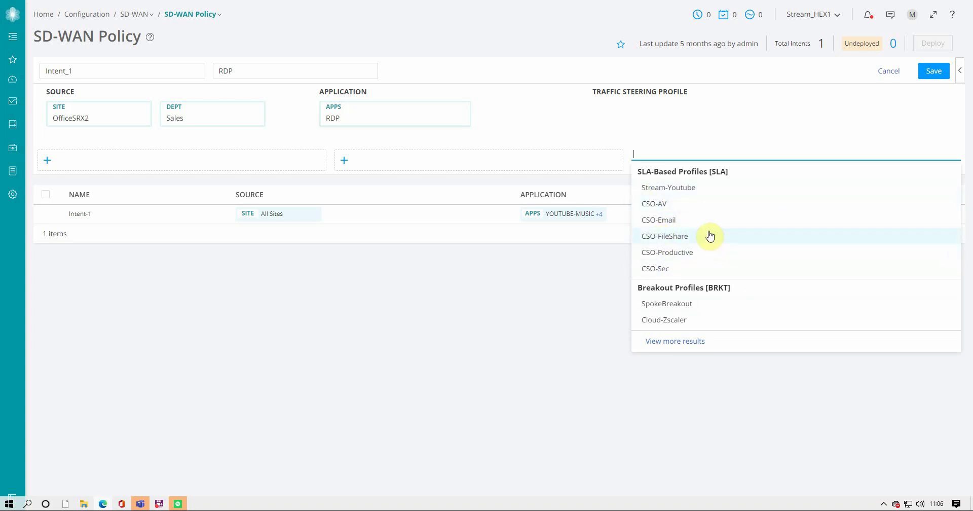
click(679, 191)
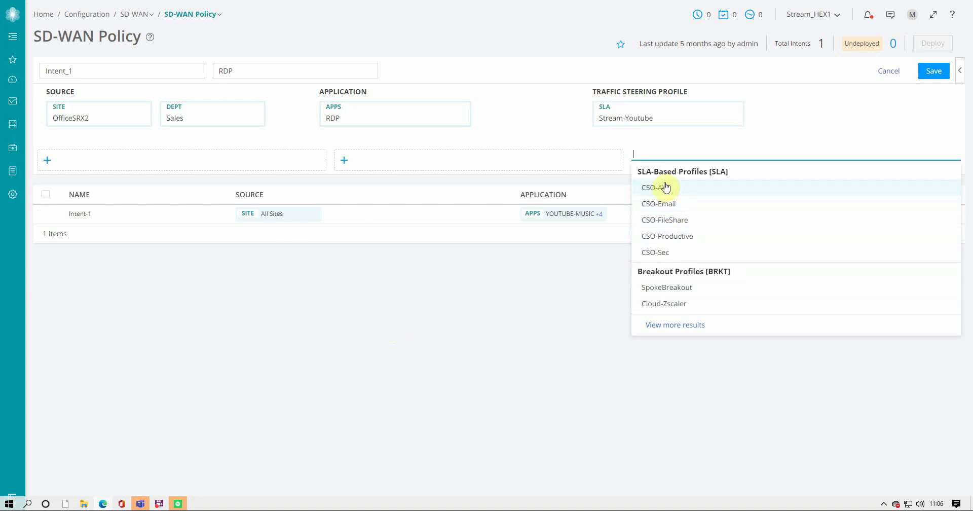
click(514, 137)
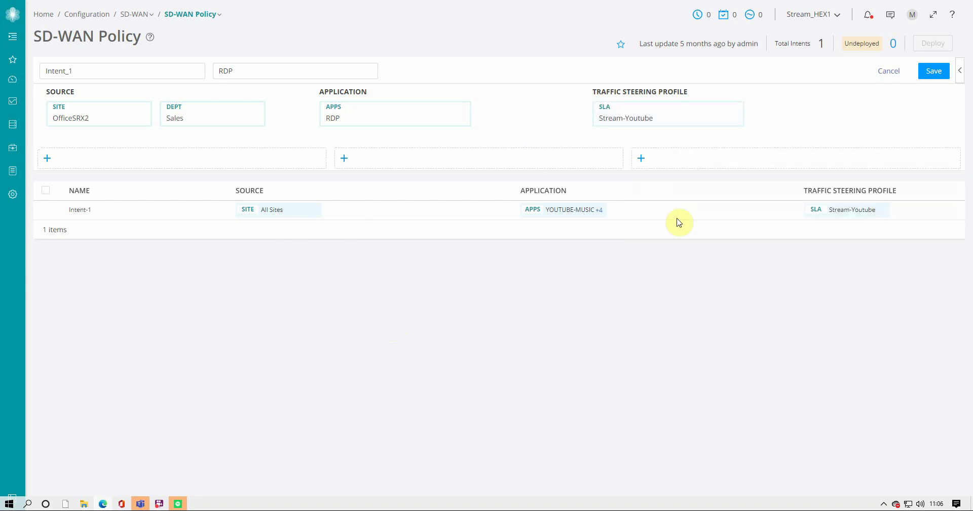
click(707, 160)
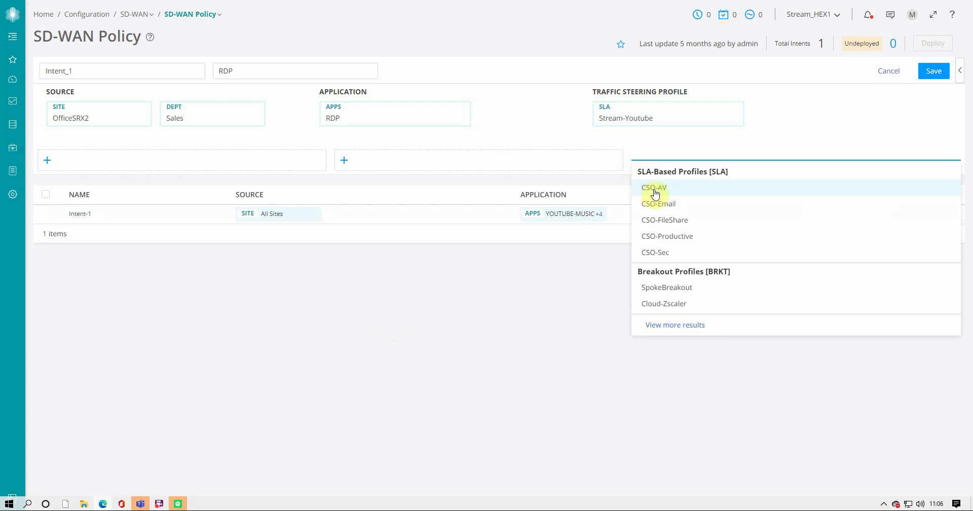
click(597, 147)
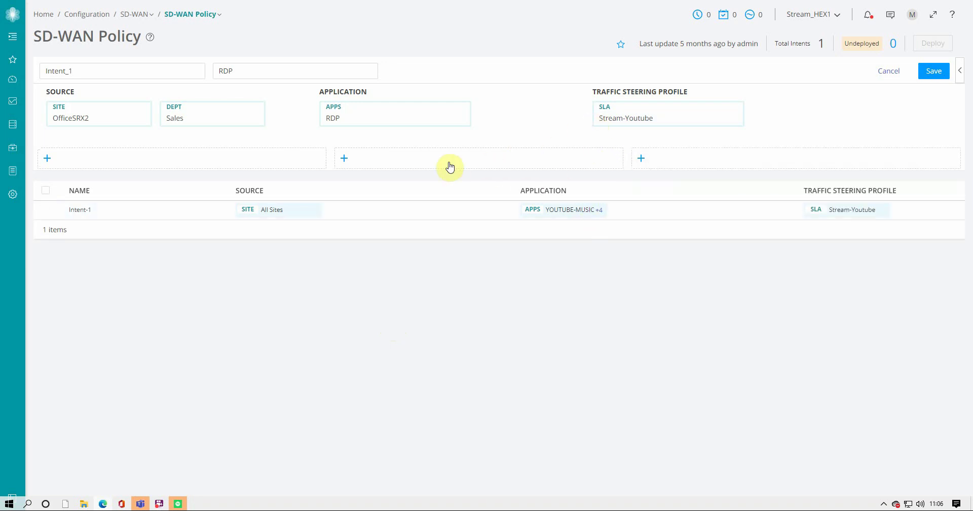
click(749, 172)
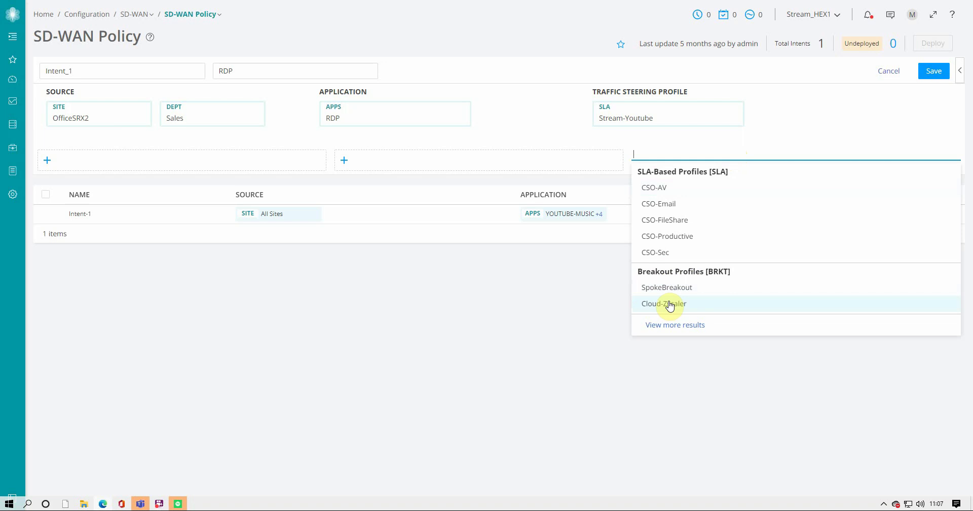
click(582, 306)
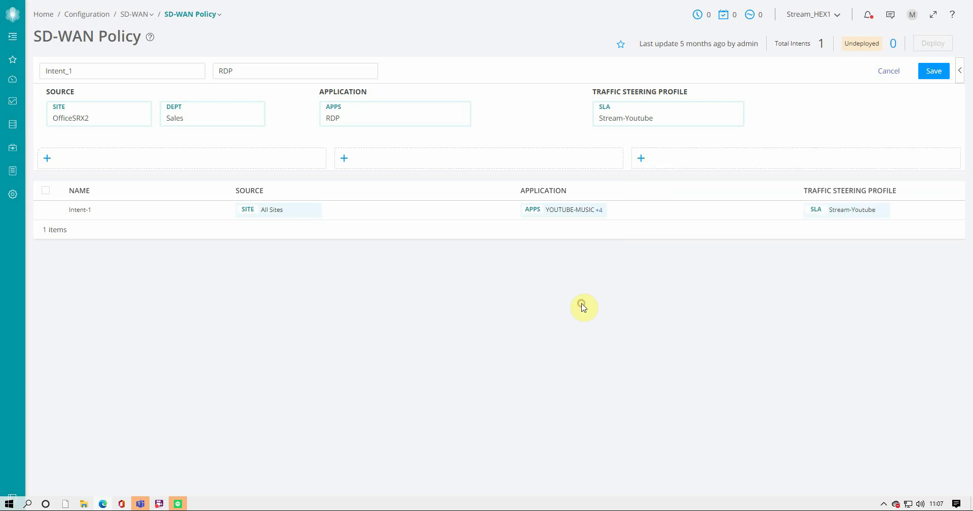
click(802, 164)
click(935, 70)
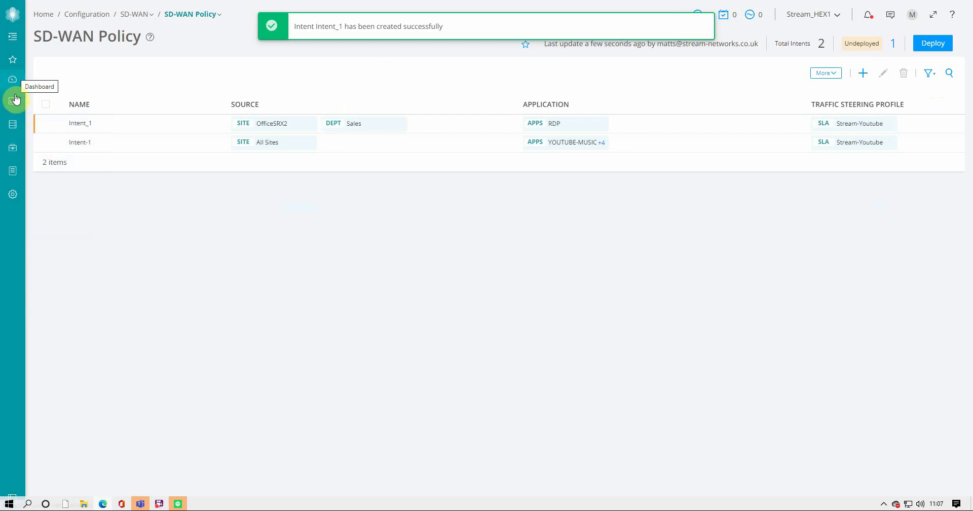
Open the device list of the Stream_HEX1 tenant
mouse_move(16, 108)
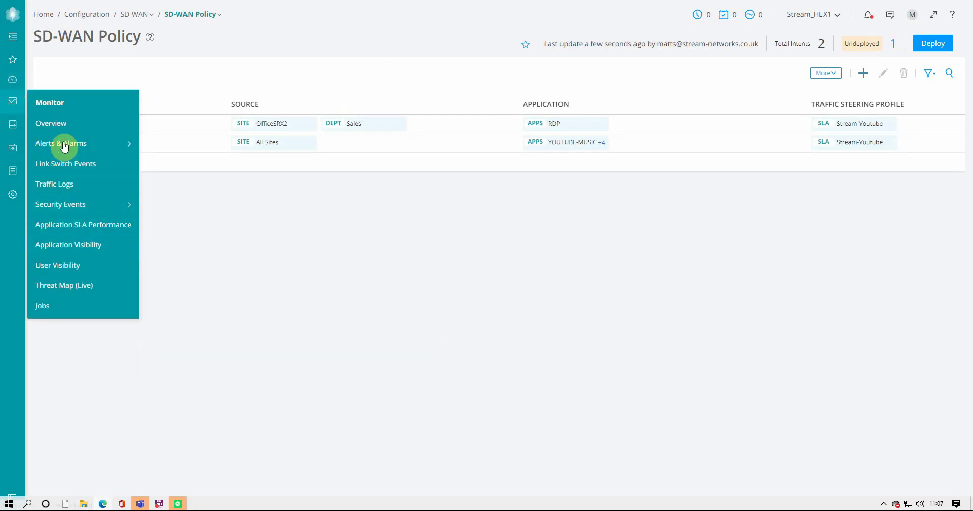
mouse_move(64, 147)
mouse_move(17, 152)
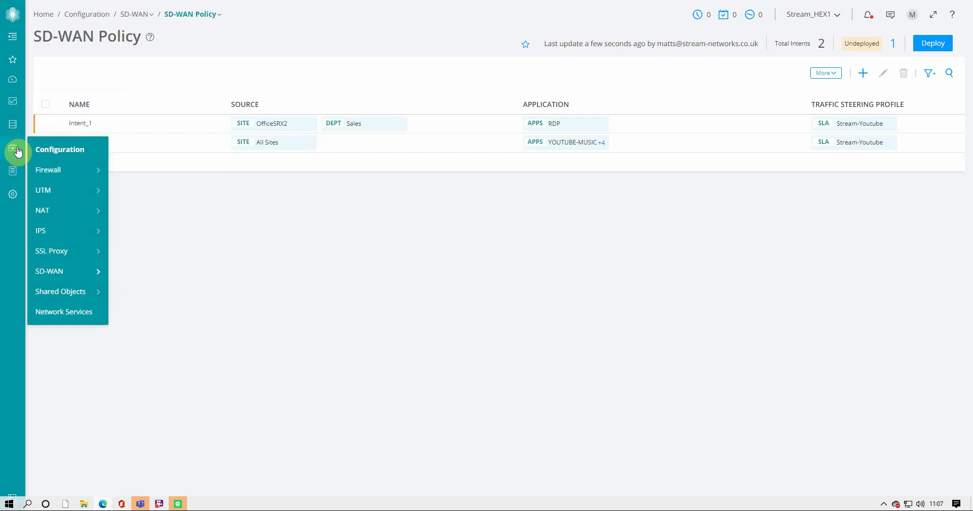
mouse_move(14, 169)
mouse_move(17, 125)
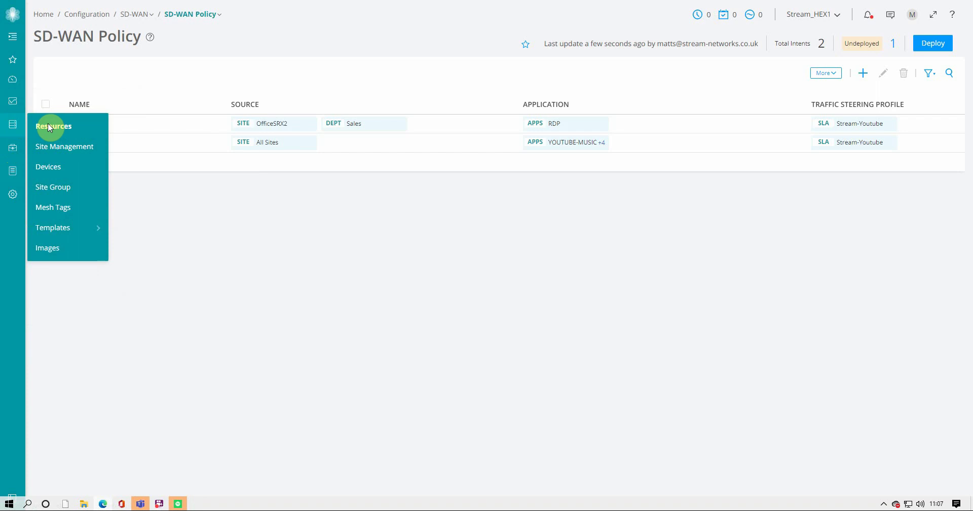
click(49, 166)
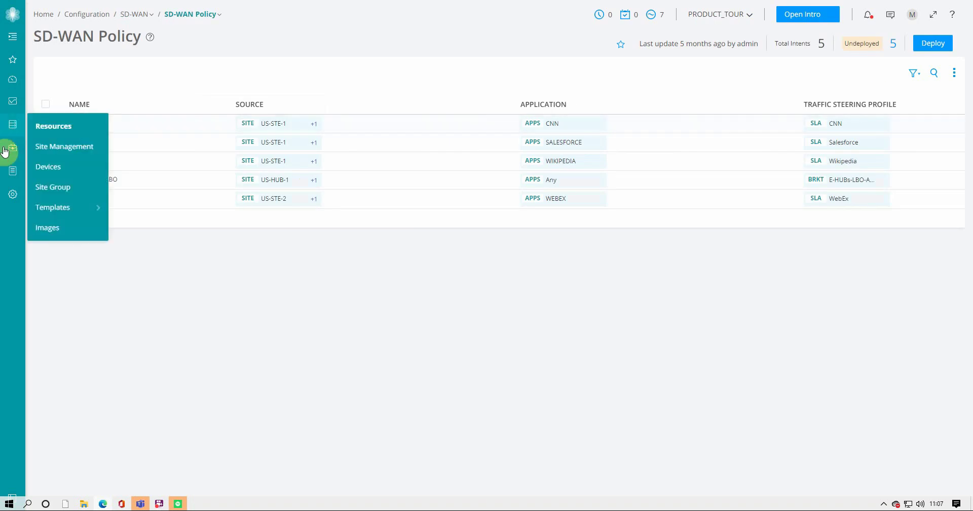
Review the device statuses and alerts in the PRODUCT_TOUR tenant's device list, and check the OfficeSRX1 alert in Stream_HEX1
click(12, 126)
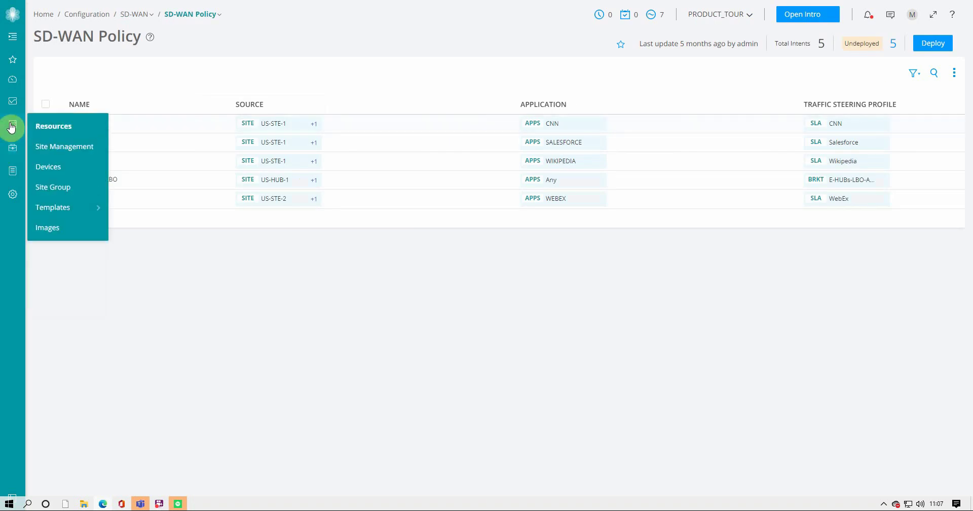
click(59, 166)
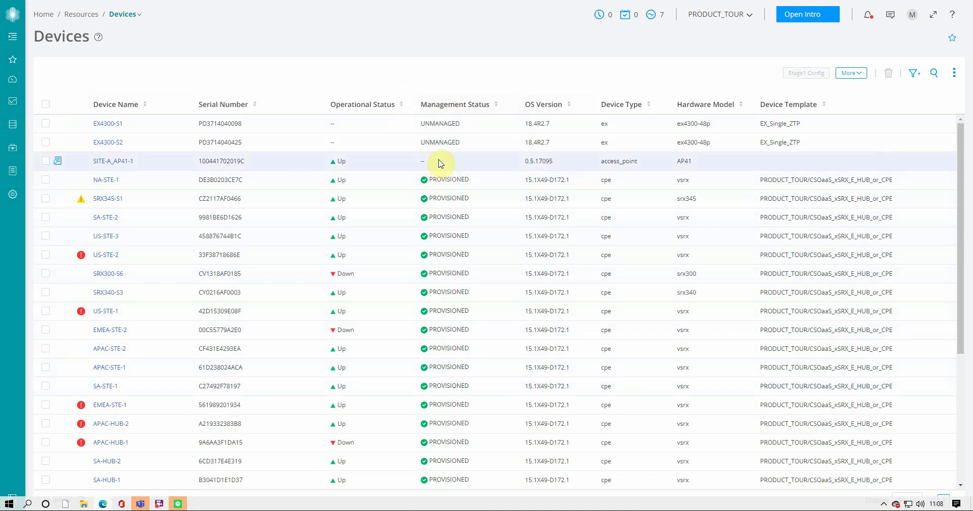
scroll(439, 195, down, 1)
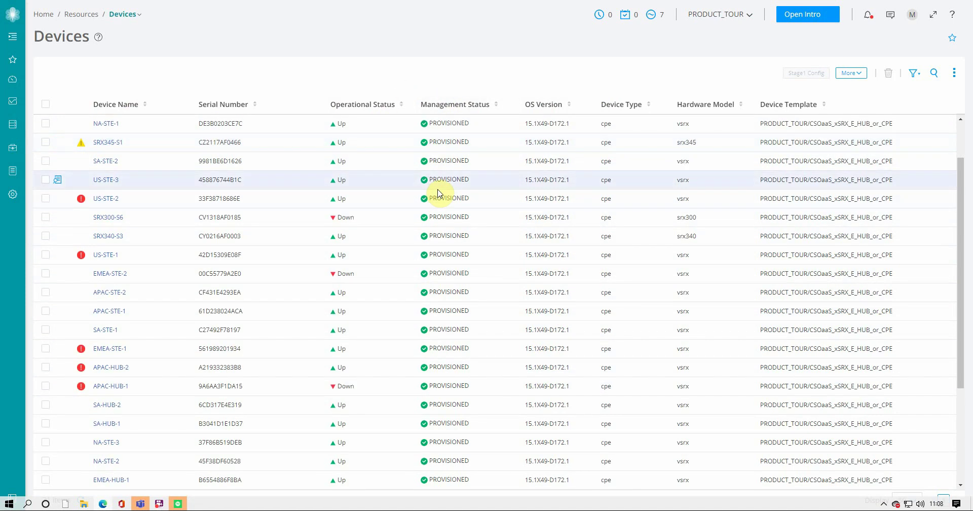
mouse_move(81, 257)
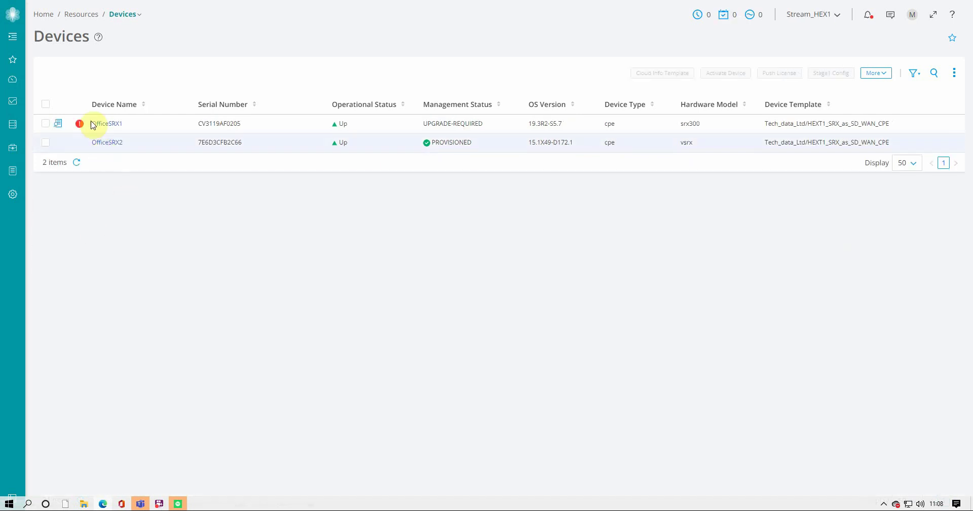
mouse_move(80, 123)
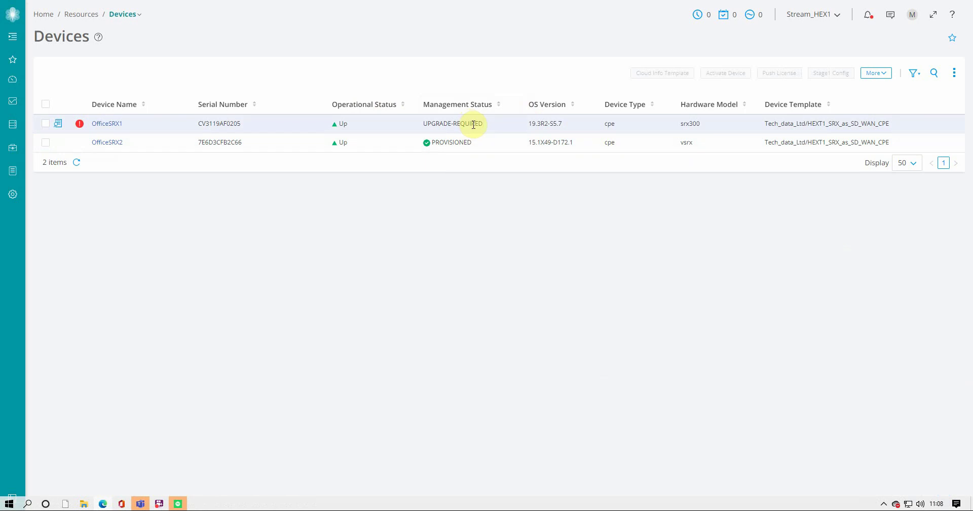
Look over the resource template types available in Stream_HEX1 and stay on the device list
mouse_move(18, 127)
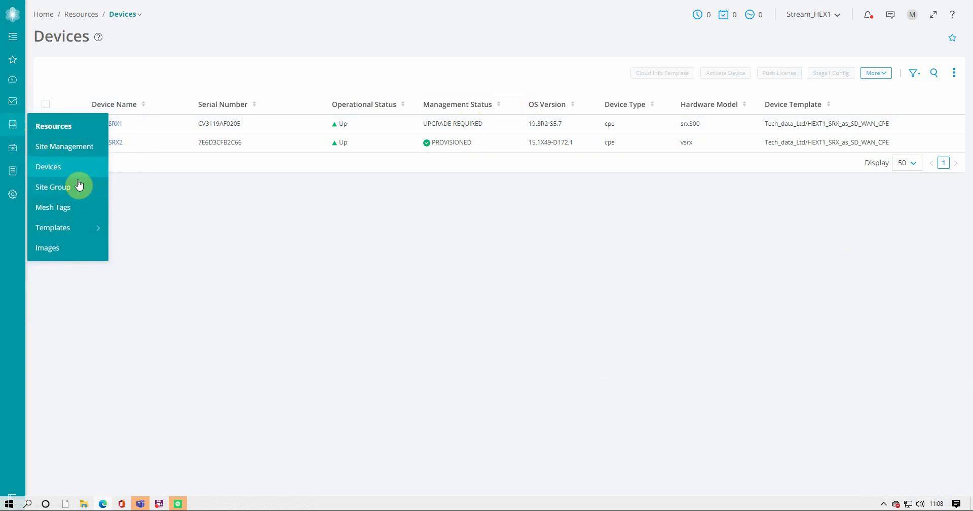
mouse_move(64, 233)
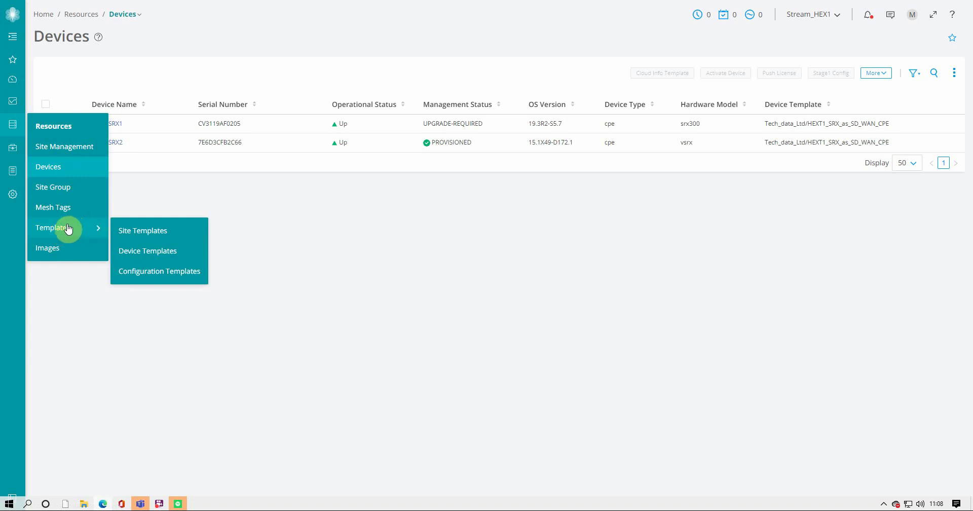
click(424, 226)
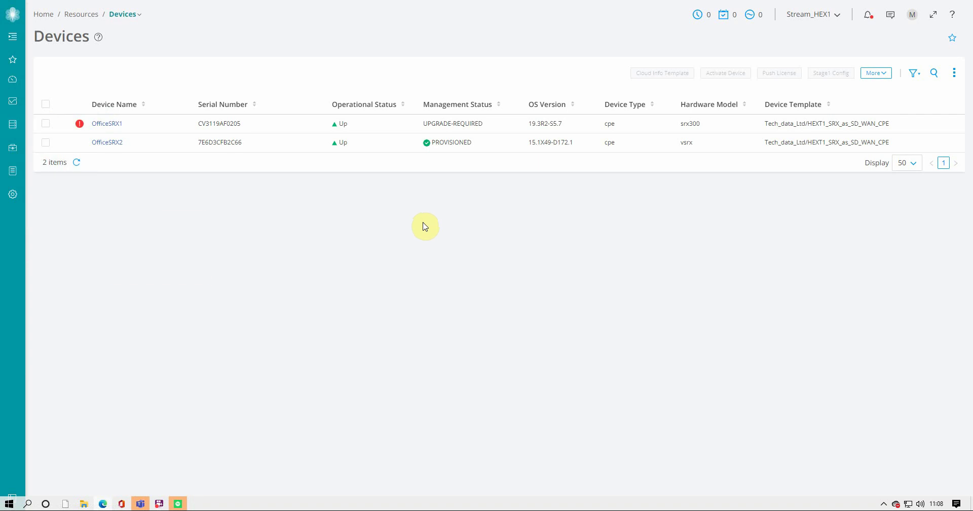
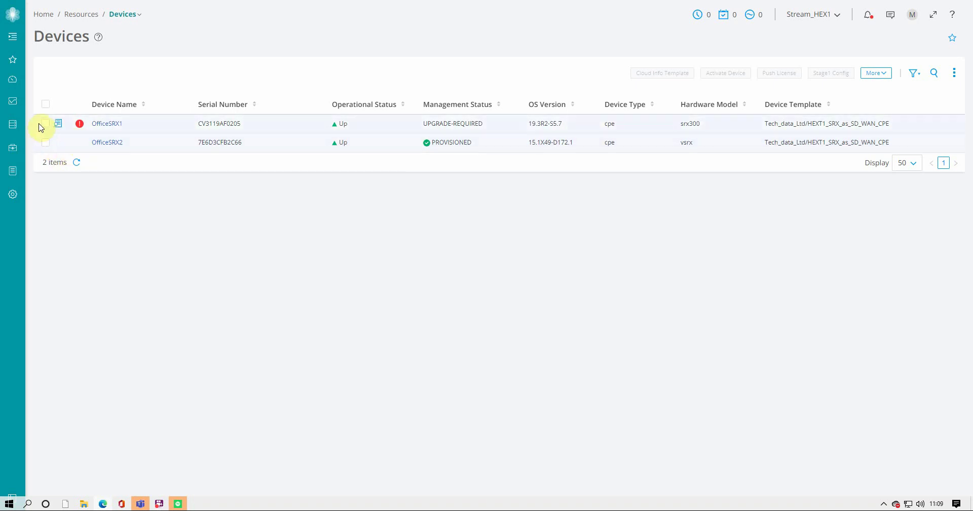
click(15, 126)
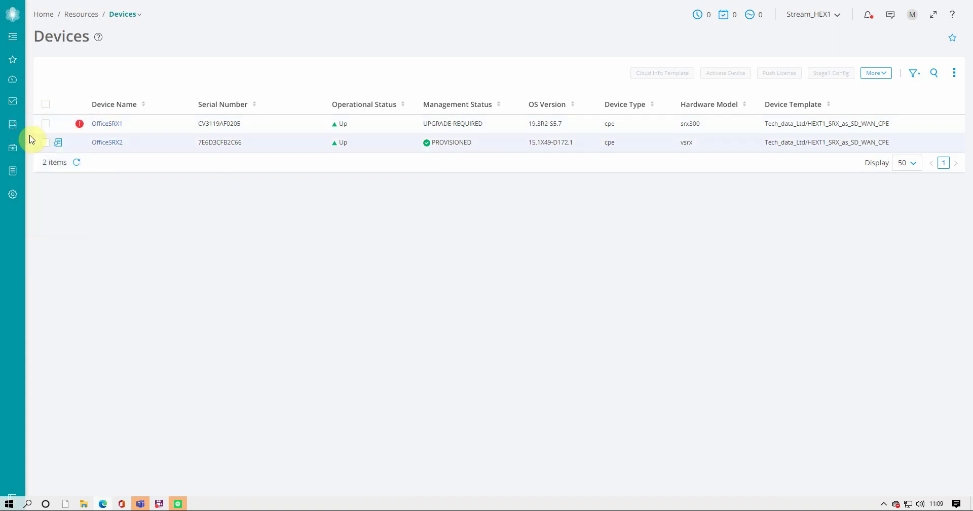
click(14, 148)
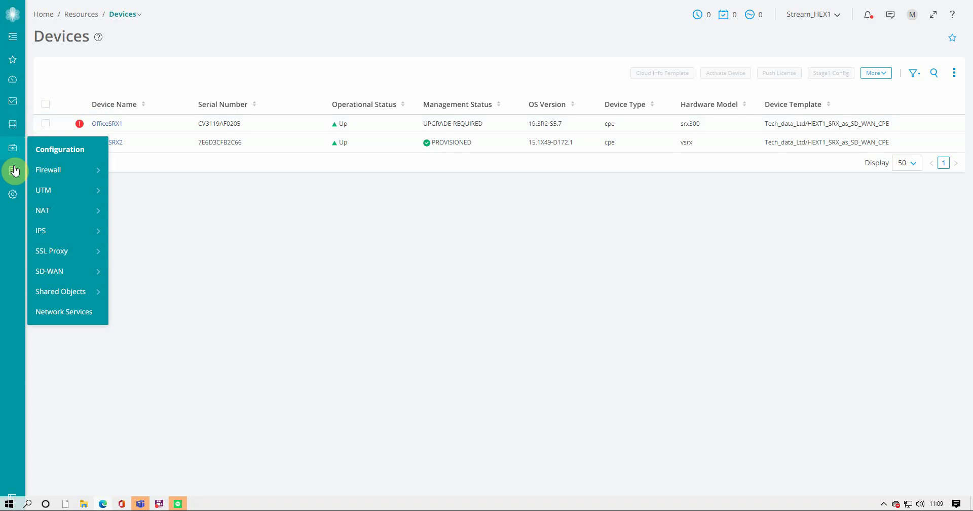
click(13, 171)
mouse_move(11, 123)
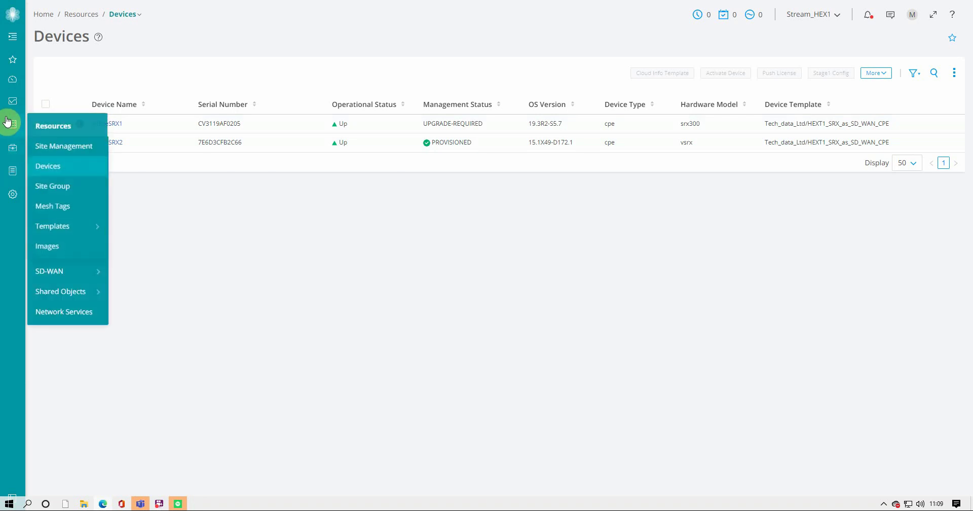